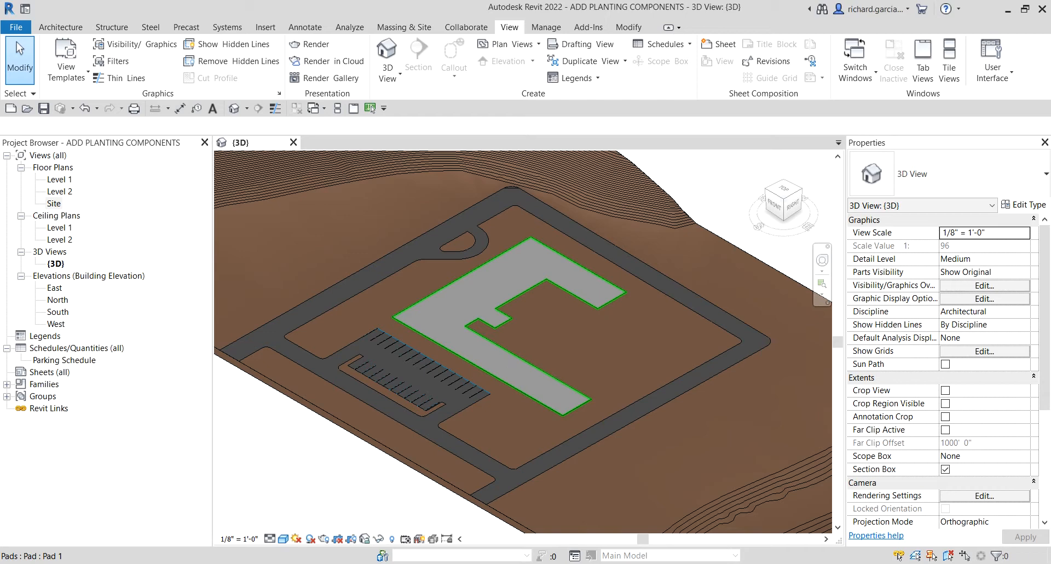
# Open the Site floor plan view and frame the road loop, building pad and parking area.
pyautogui.scroll(6, 374, 376)
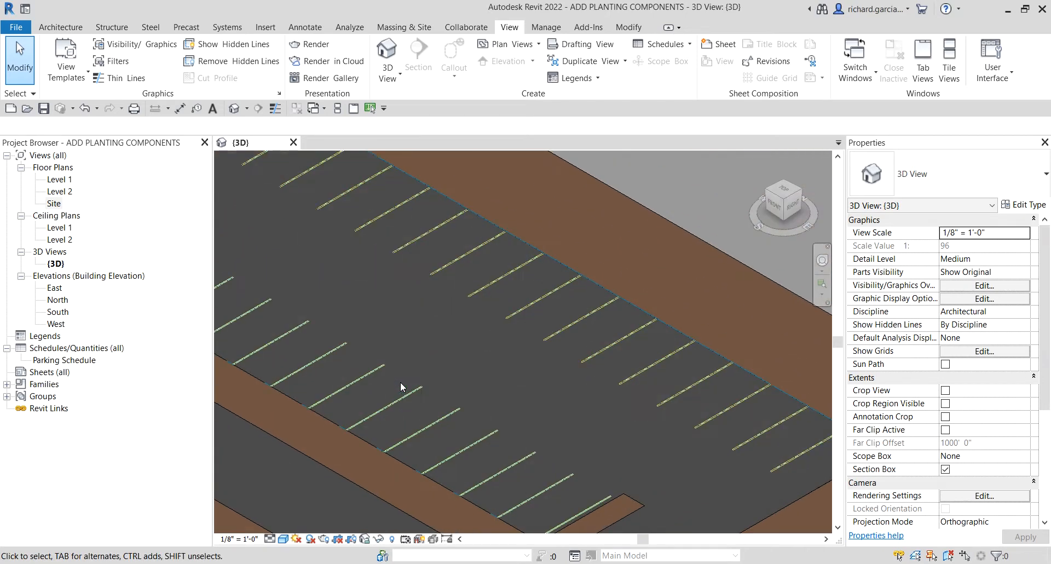
pyautogui.scroll(-5, 374, 376)
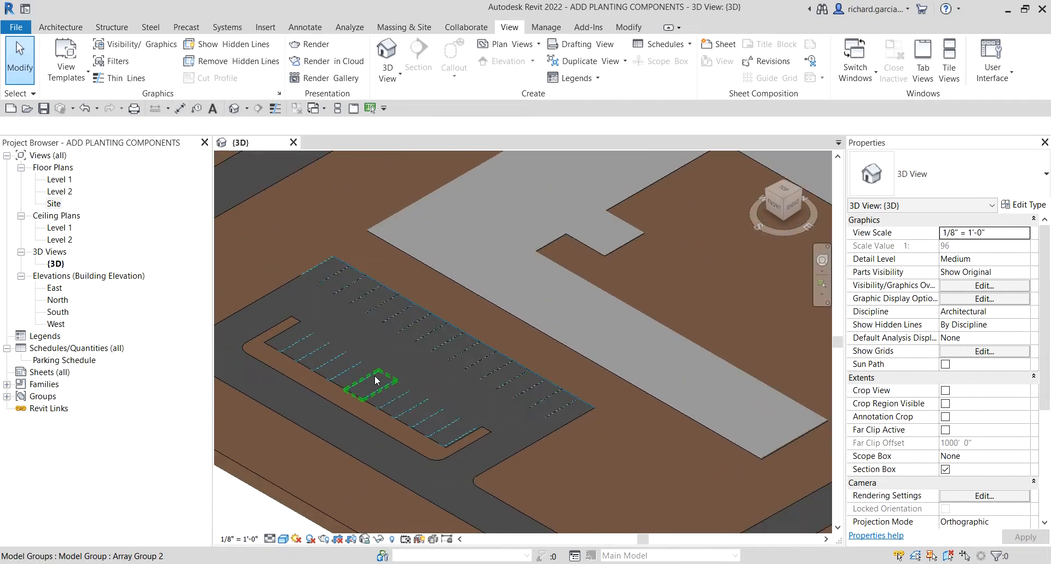
pyautogui.scroll(-2, 424, 367)
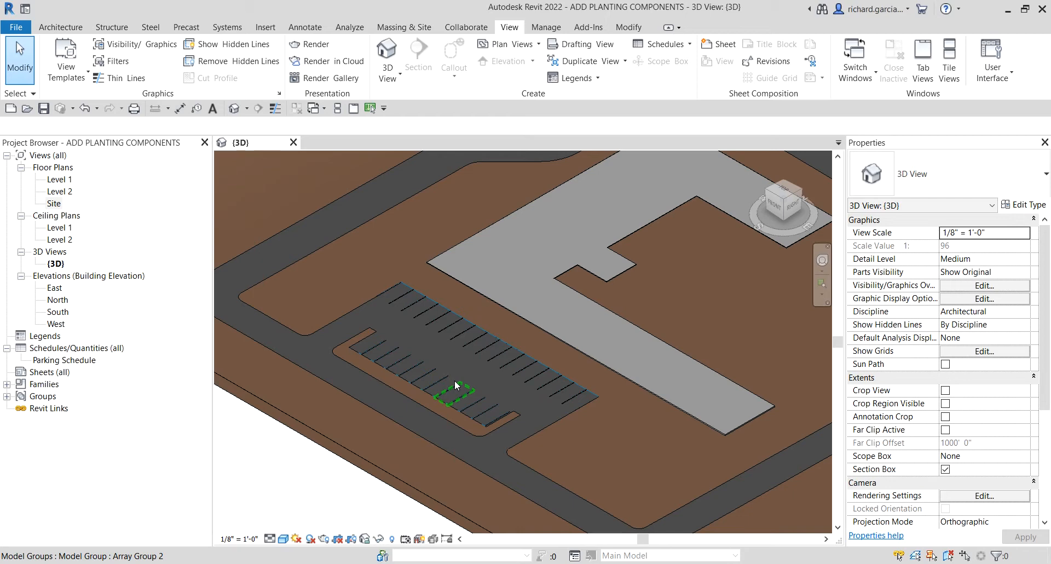
pyautogui.click(57, 207)
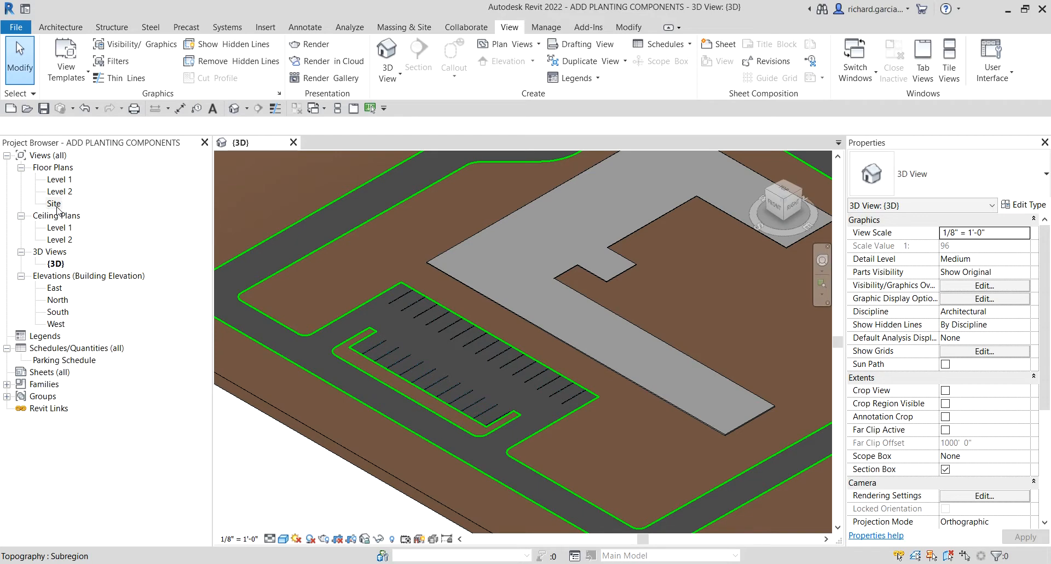
pyautogui.doubleClick(57, 207)
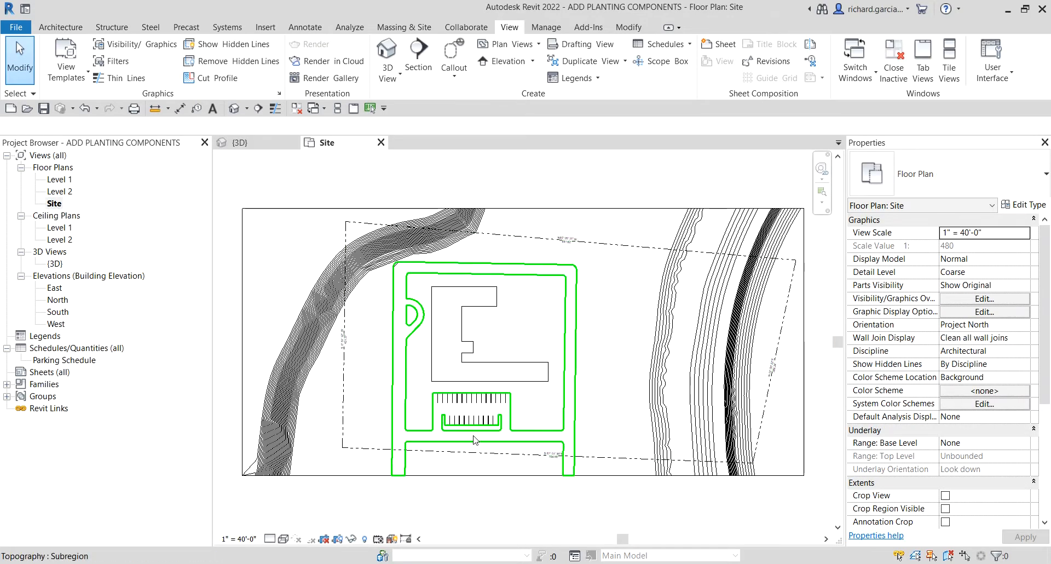
pyautogui.scroll(3, 477, 434)
pyautogui.scroll(-5, 486, 434)
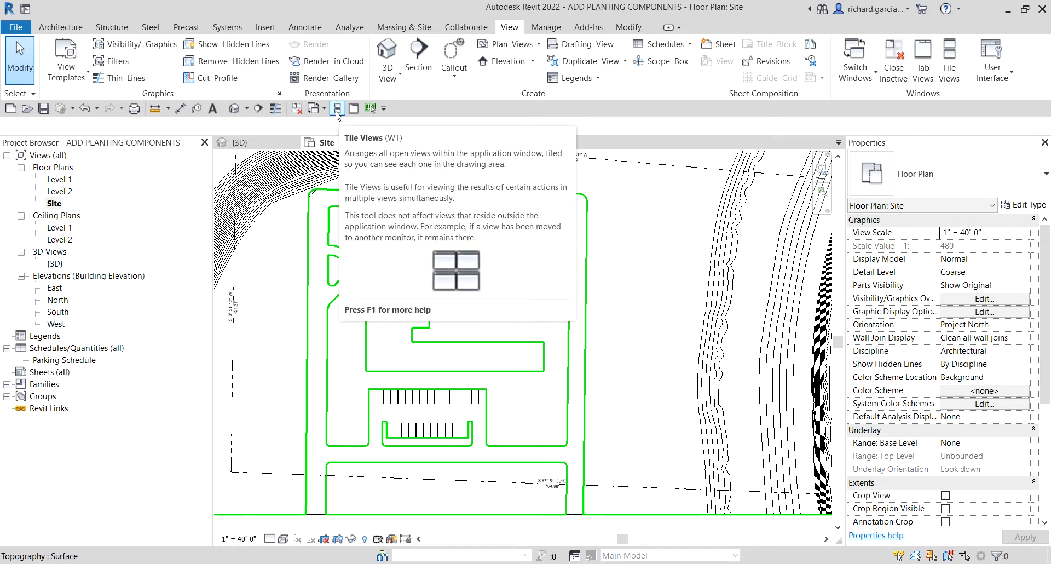
# Check whether the Tile Views command can be added to the Quick Access Toolbar.
pyautogui.press('ctrl')
pyautogui.click(504, 28)
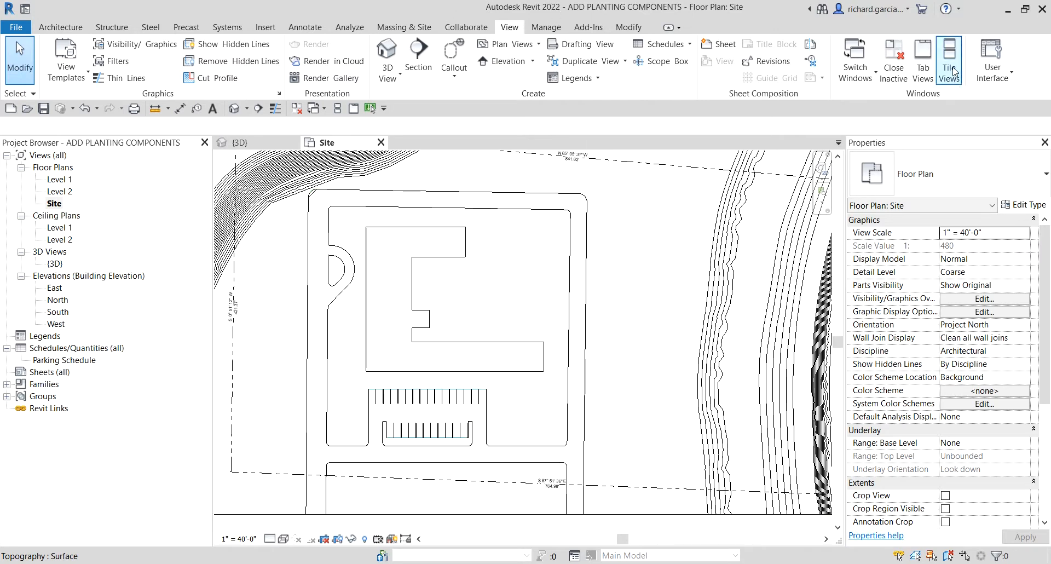
pyautogui.press('ctrl')
pyautogui.press('ctrl')
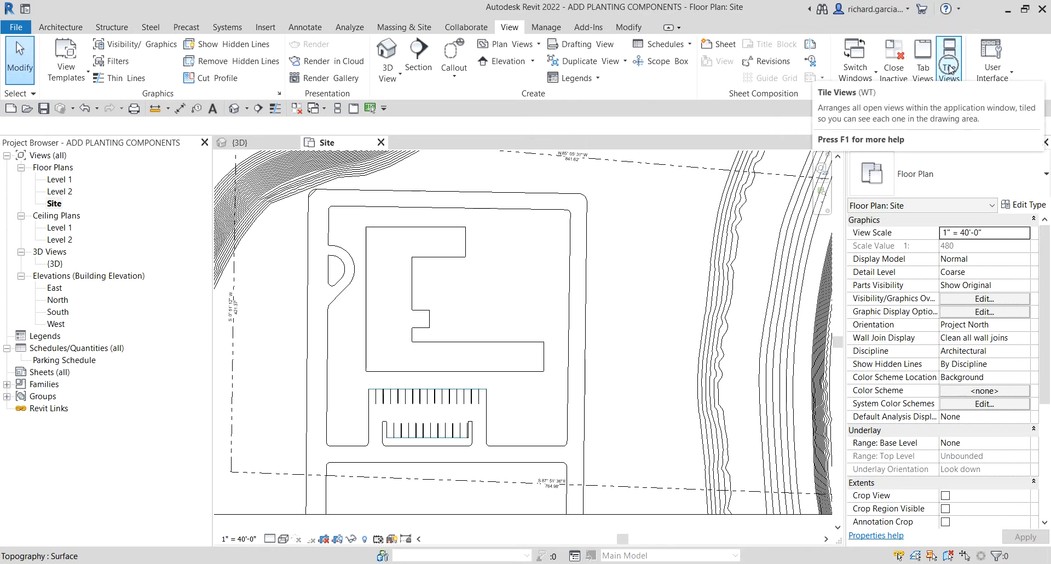
pyautogui.press('ctrl')
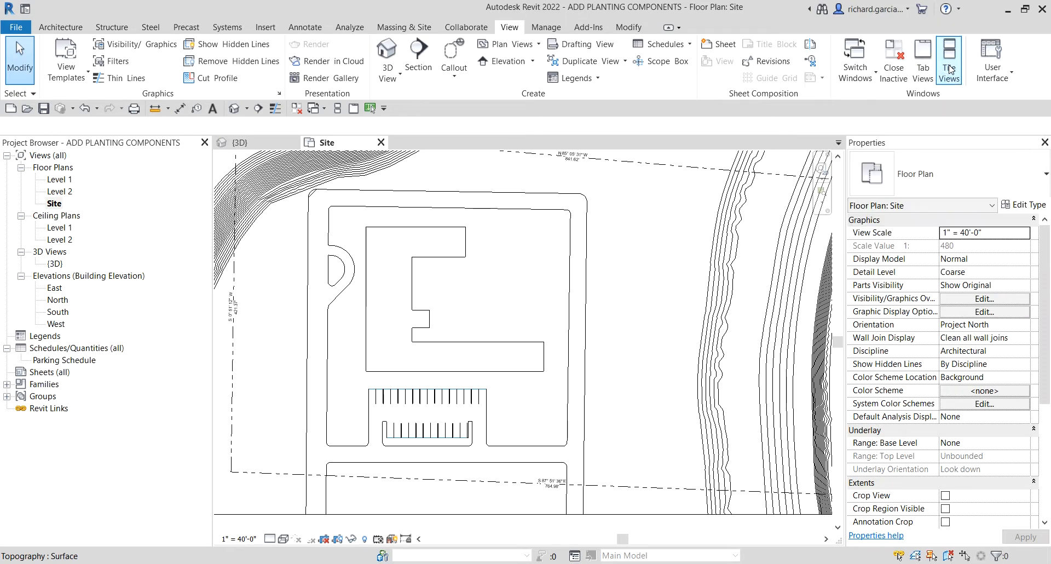
pyautogui.rightClick(951, 69)
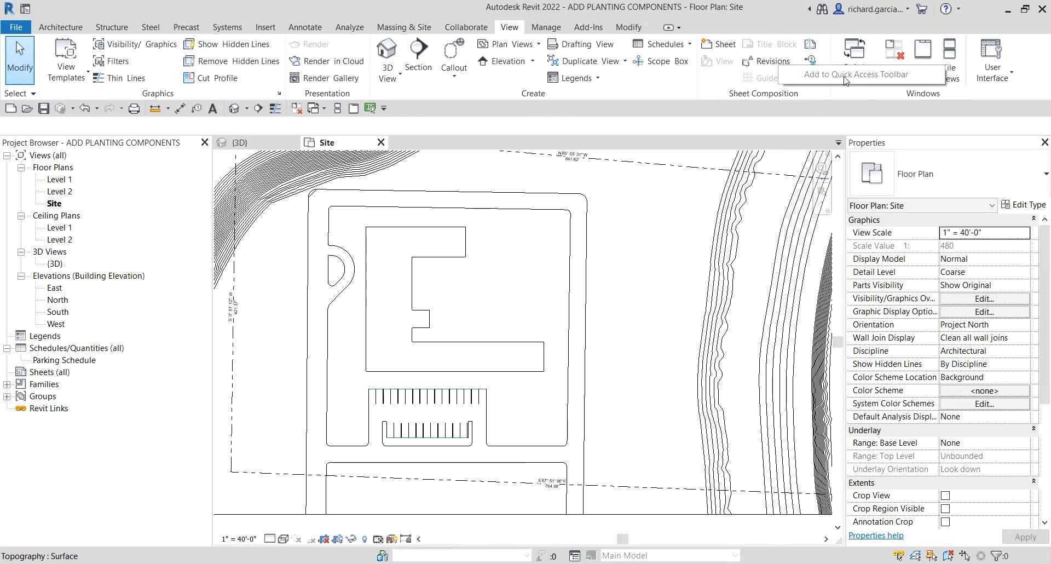
pyautogui.press('ctrl')
pyautogui.press('ctrl')
pyautogui.press('ctrl')
# Tile the Site plan and the 3D view side by side, framing the whole road loop in 3D.
pyautogui.click(404, 28)
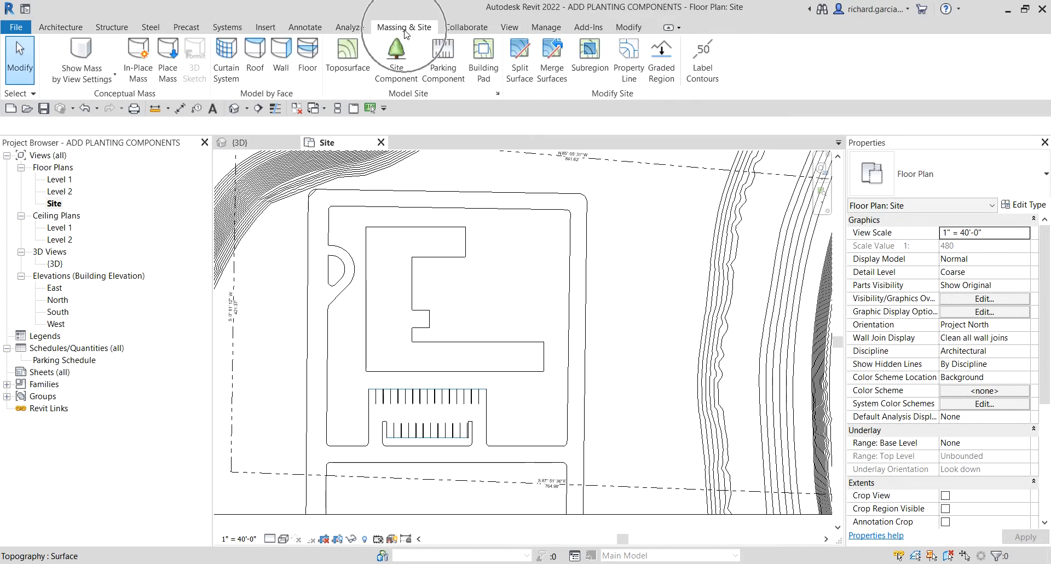
pyautogui.click(403, 64)
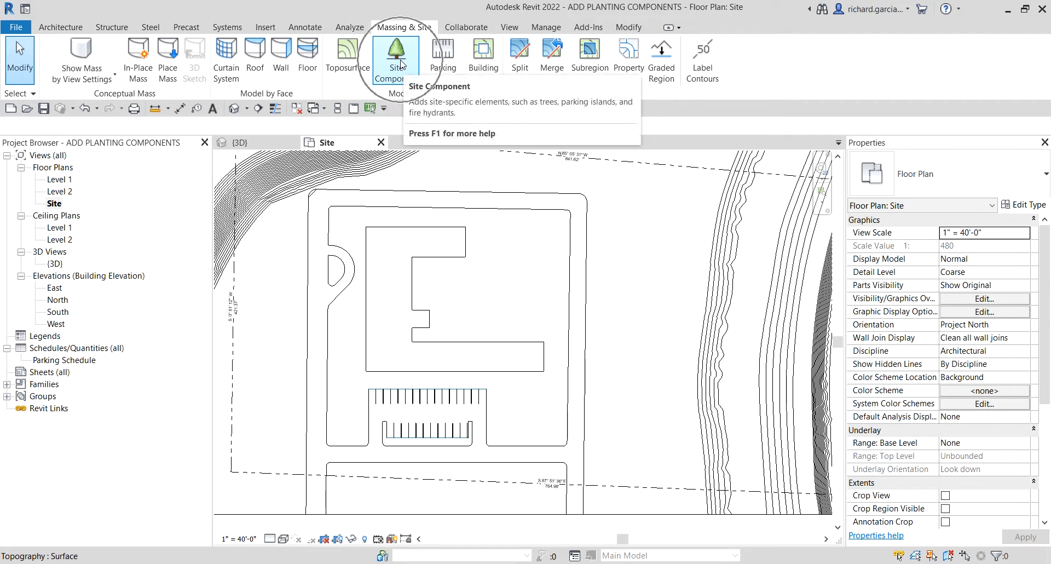
pyautogui.click(338, 109)
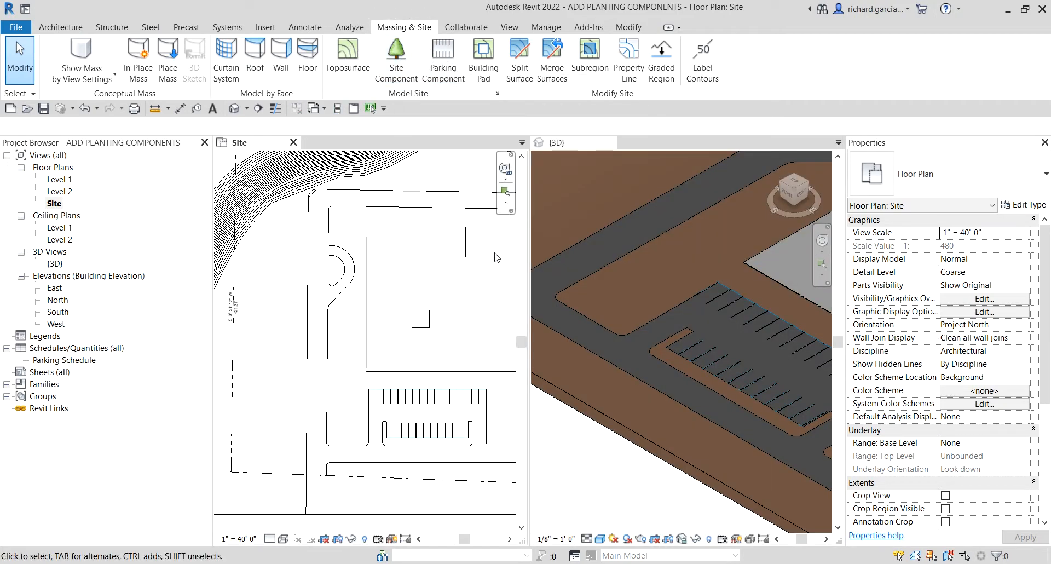
pyautogui.scroll(5, 630, 321)
pyautogui.scroll(-3, 664, 330)
pyautogui.moveTo(674, 329); pyautogui.dragTo(647, 342, button='middle')
pyautogui.scroll(2, 645, 324)
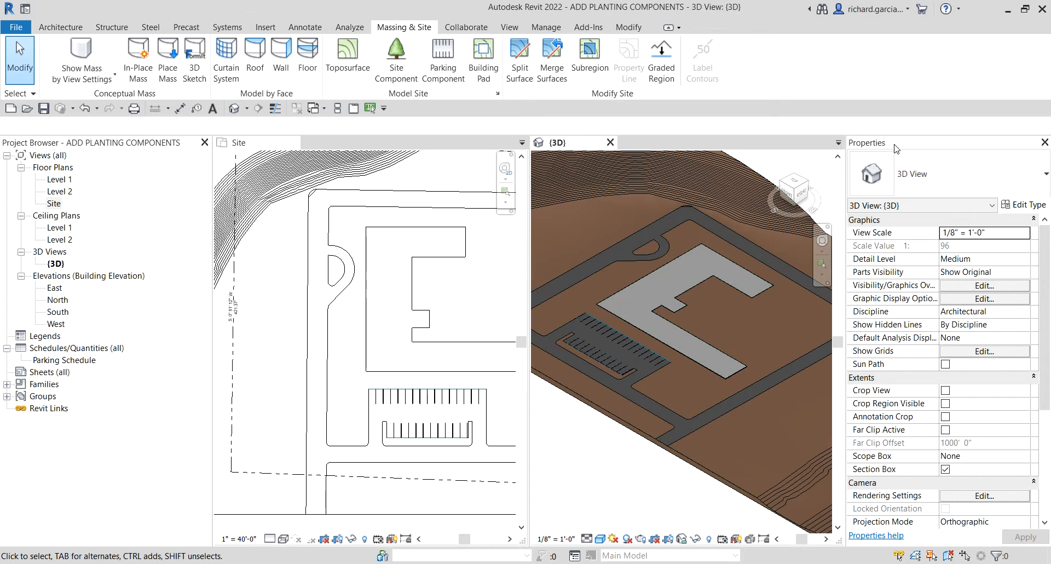
# Dock the Properties palette together with the Project Browser and bring Properties to the front.
pyautogui.moveTo(896, 148); pyautogui.dragTo(56, 146)
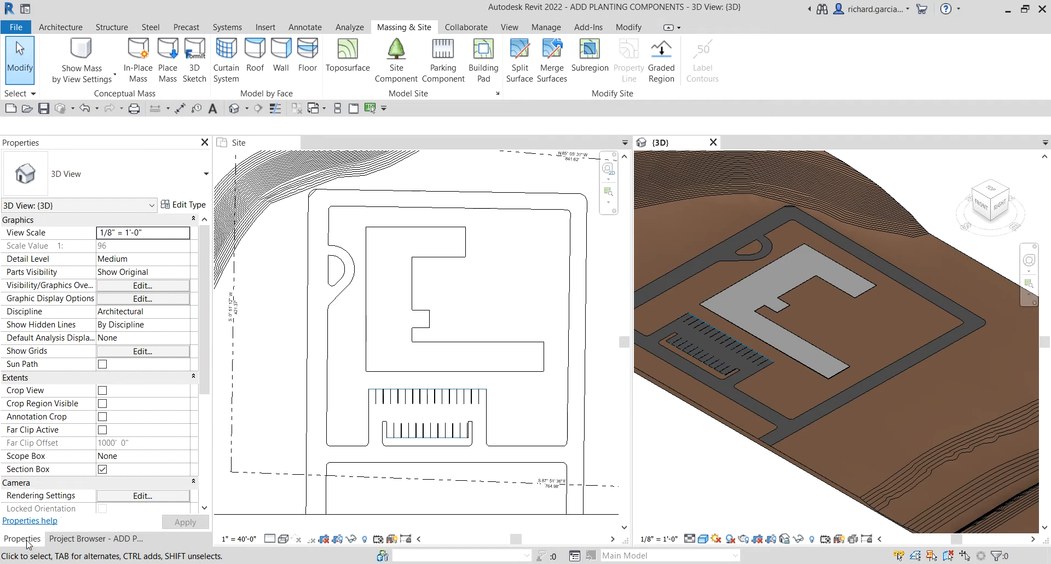
pyautogui.click(68, 540)
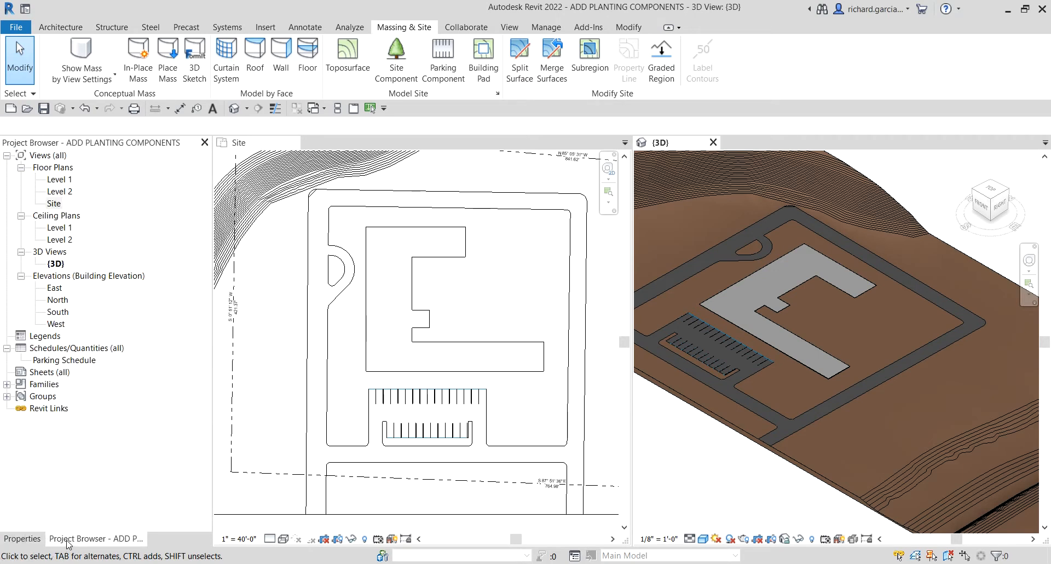
pyautogui.click(22, 539)
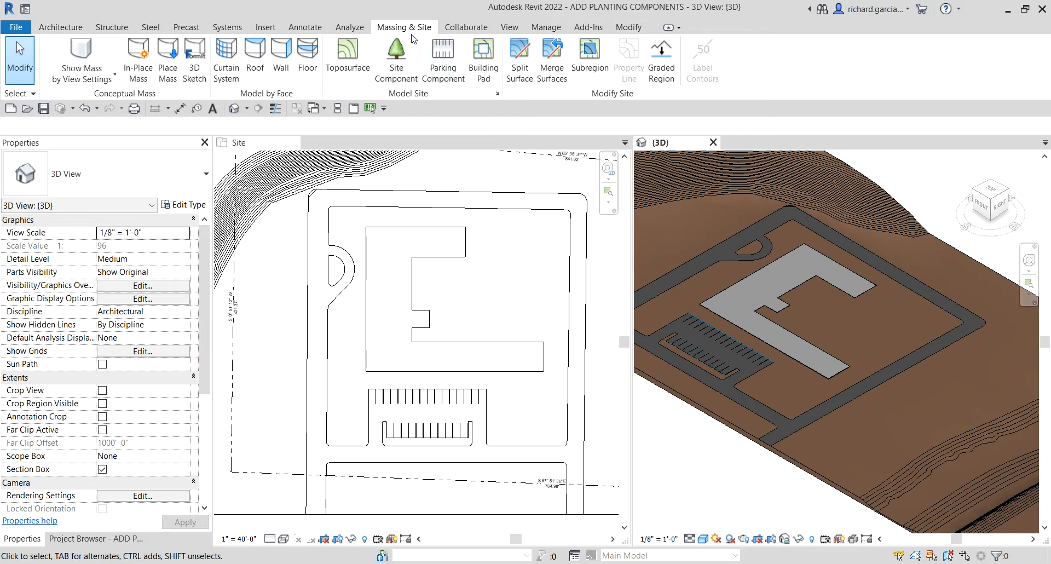
# Place an RPC Tree - Deciduous Red Ash - 25' site component in the drop-off loop's island in the Site plan.
pyautogui.click(405, 61)
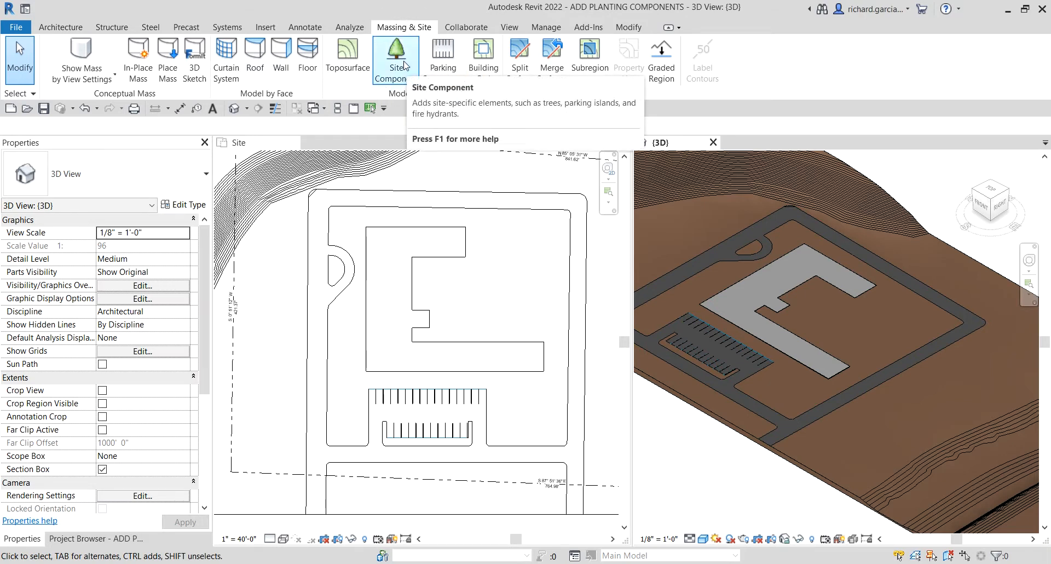
pyautogui.click(395, 65)
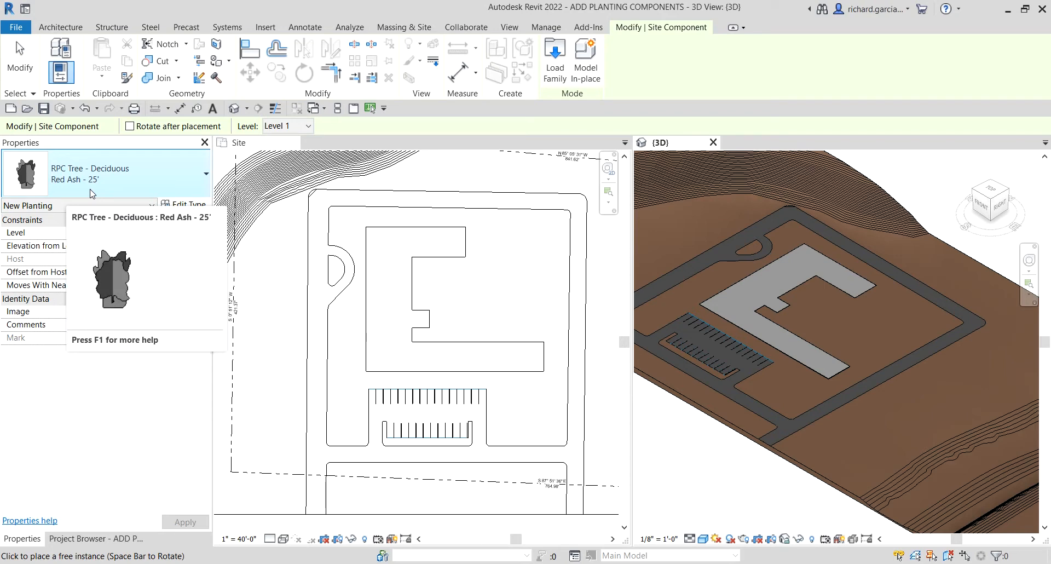
pyautogui.click(387, 347)
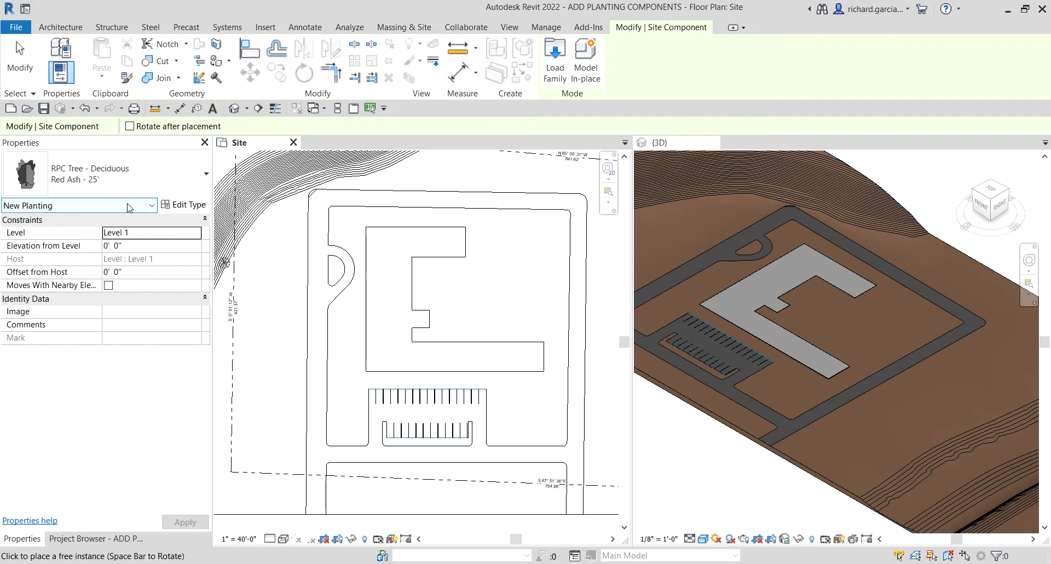
pyautogui.scroll(-3, 394, 358)
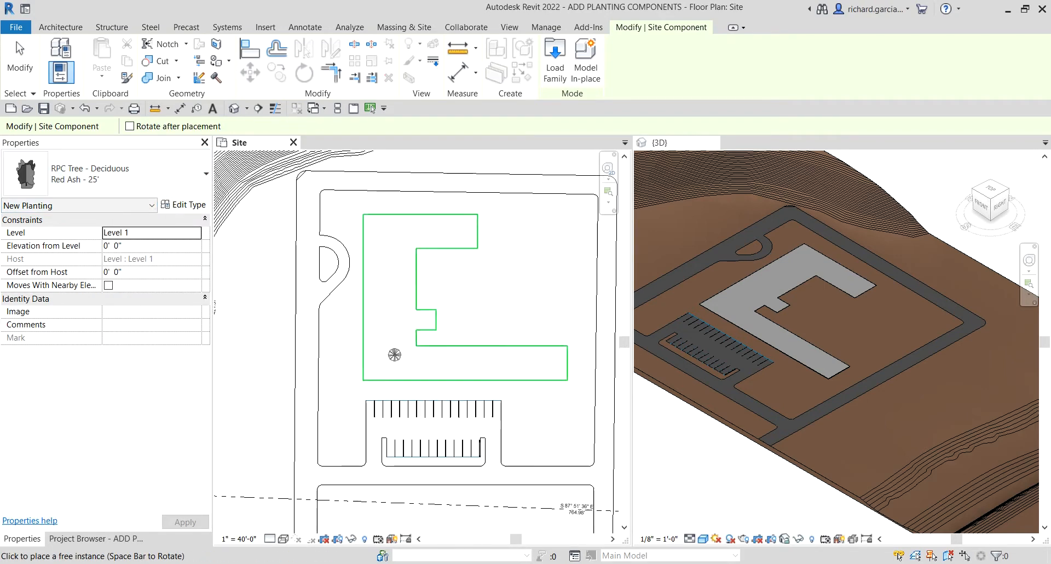
pyautogui.scroll(6, 364, 305)
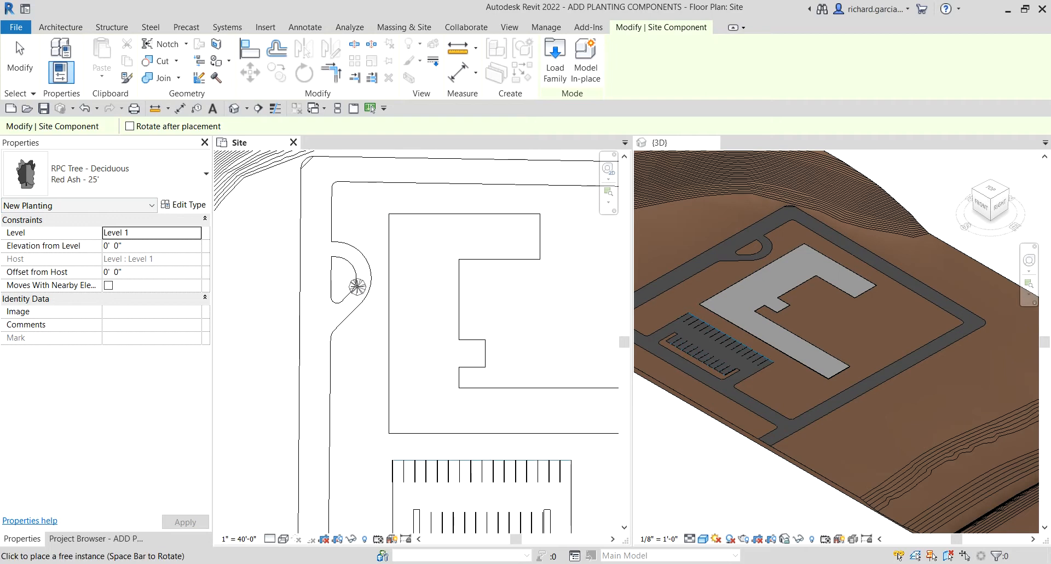
pyautogui.scroll(3, 336, 276)
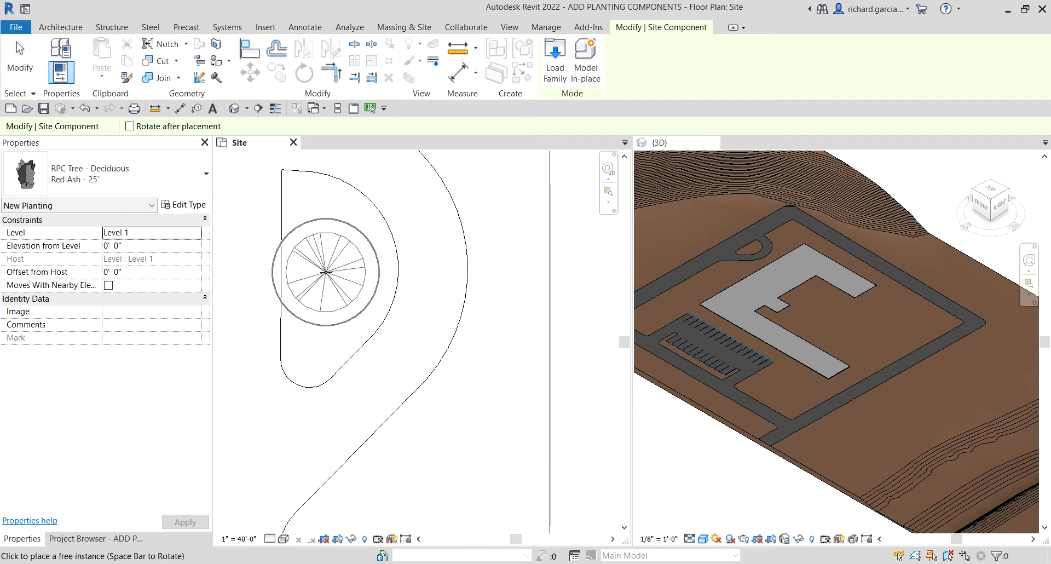
pyautogui.click(326, 272)
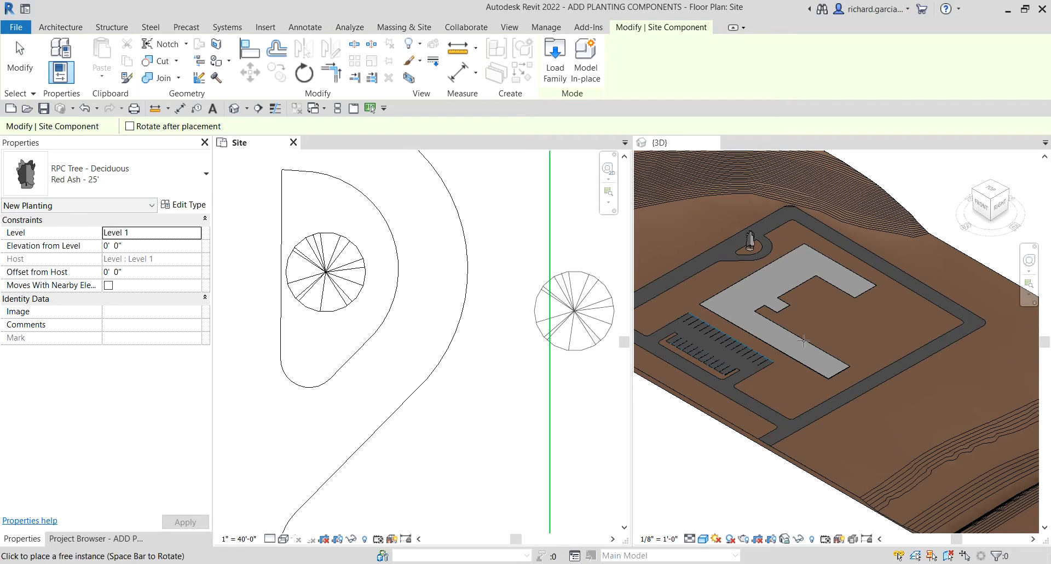
pyautogui.scroll(4, 769, 261)
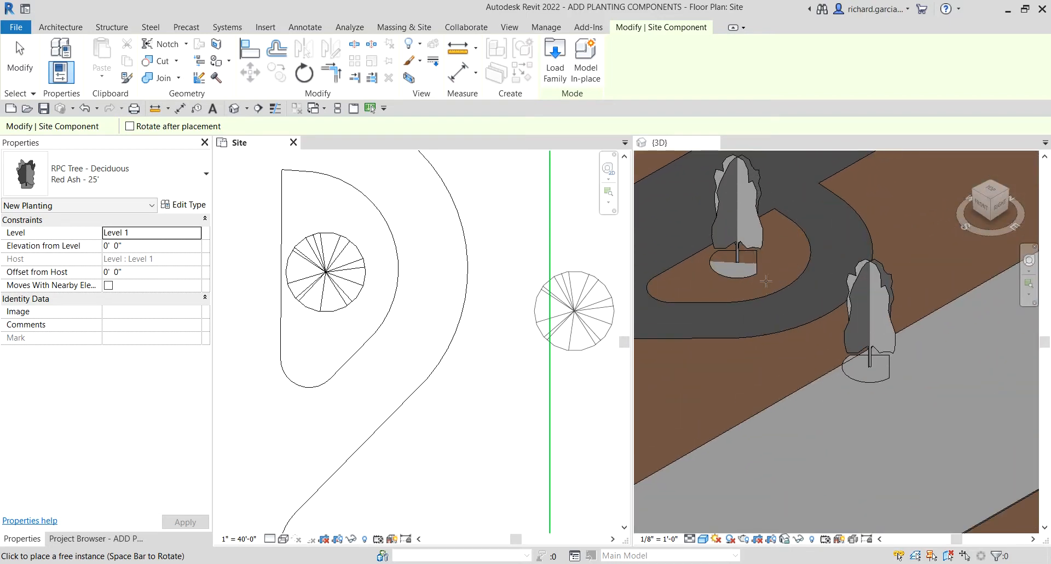
pyautogui.scroll(-2, 775, 324)
pyautogui.click(759, 350)
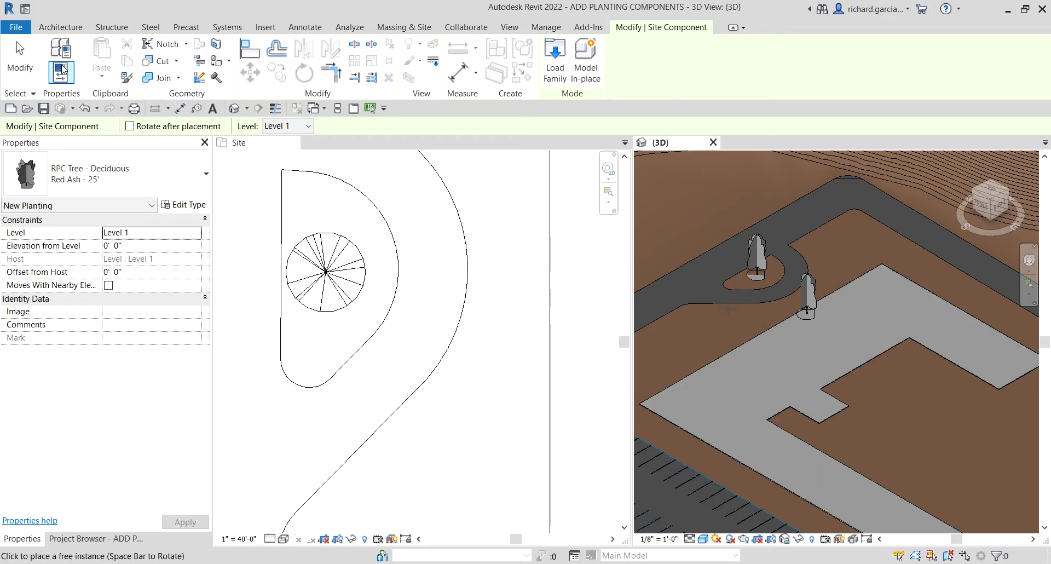
pyautogui.click(21, 61)
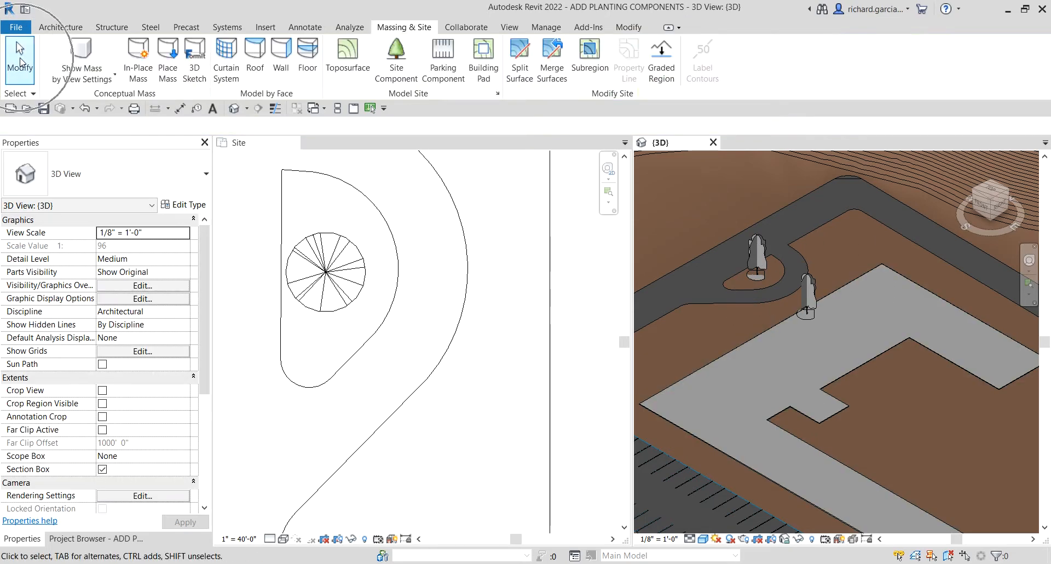
# Set the 3D view's visual style to Realistic.
pyautogui.moveTo(789, 376); pyautogui.dragTo(828, 378, button='middle')
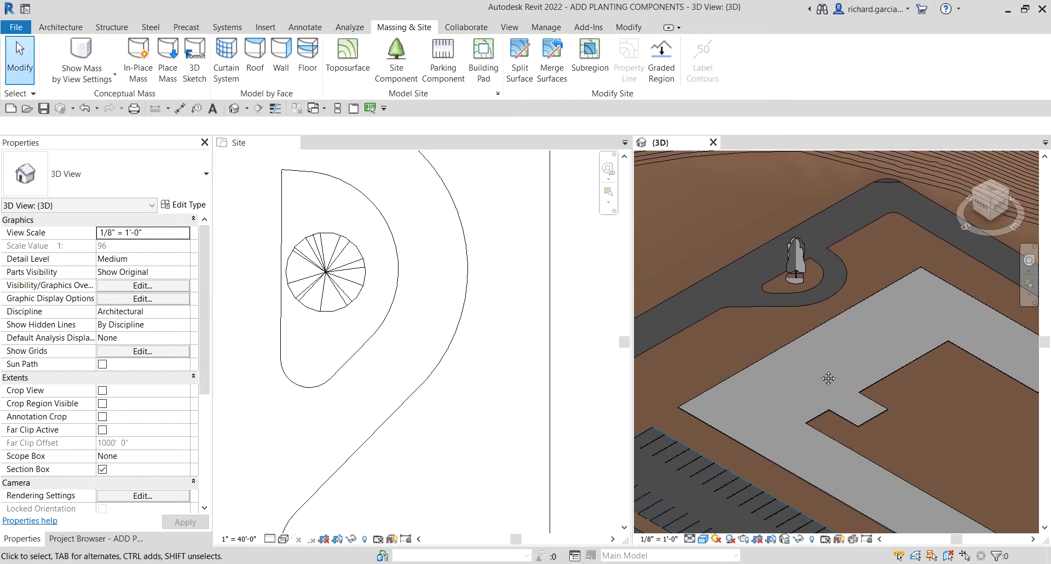
pyautogui.click(704, 538)
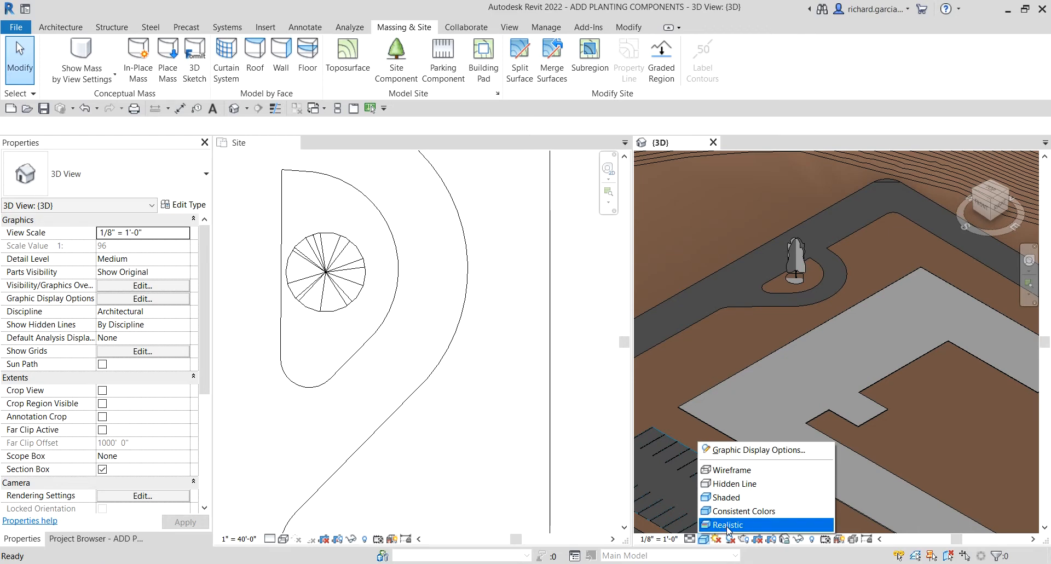
pyautogui.press('ctrl')
pyautogui.click(727, 527)
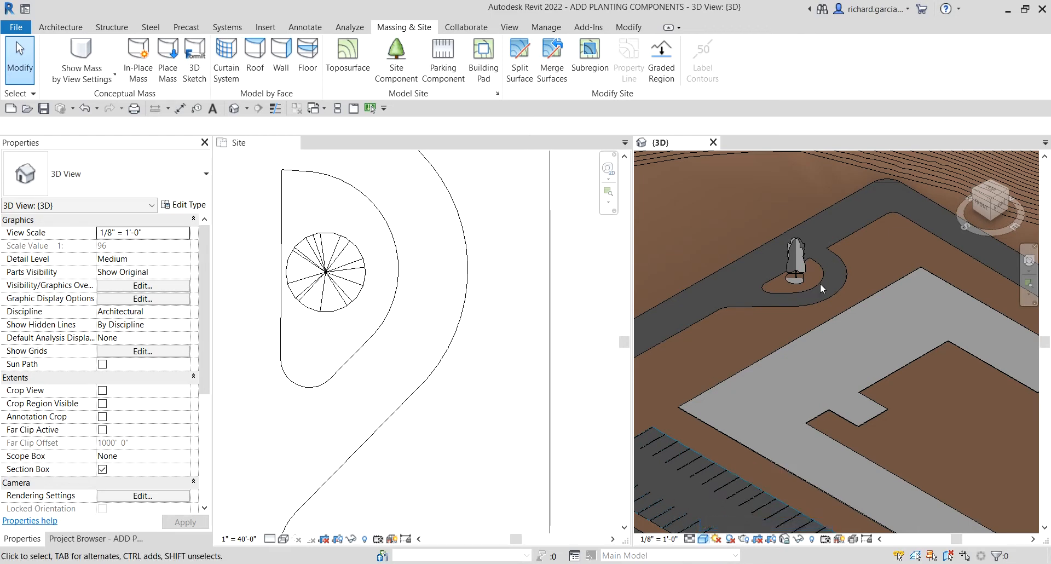
pyautogui.press('ctrl')
# Examine the Red Ash tree on the drop-off island in the realistic 3D view.
pyautogui.scroll(5, 858, 252)
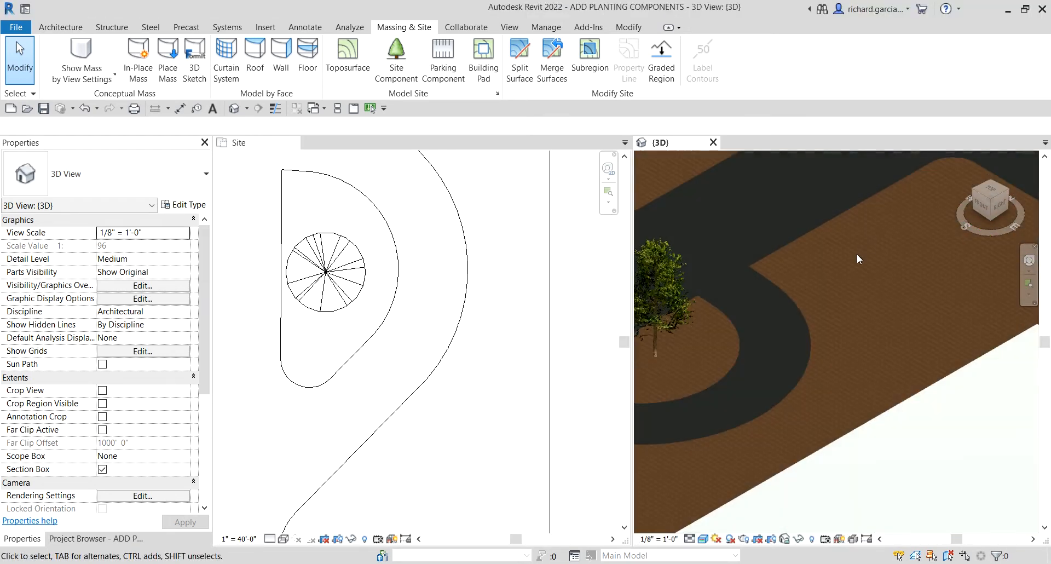
pyautogui.moveTo(696, 289); pyautogui.dragTo(844, 291, button='middle')
pyautogui.scroll(3, 845, 293)
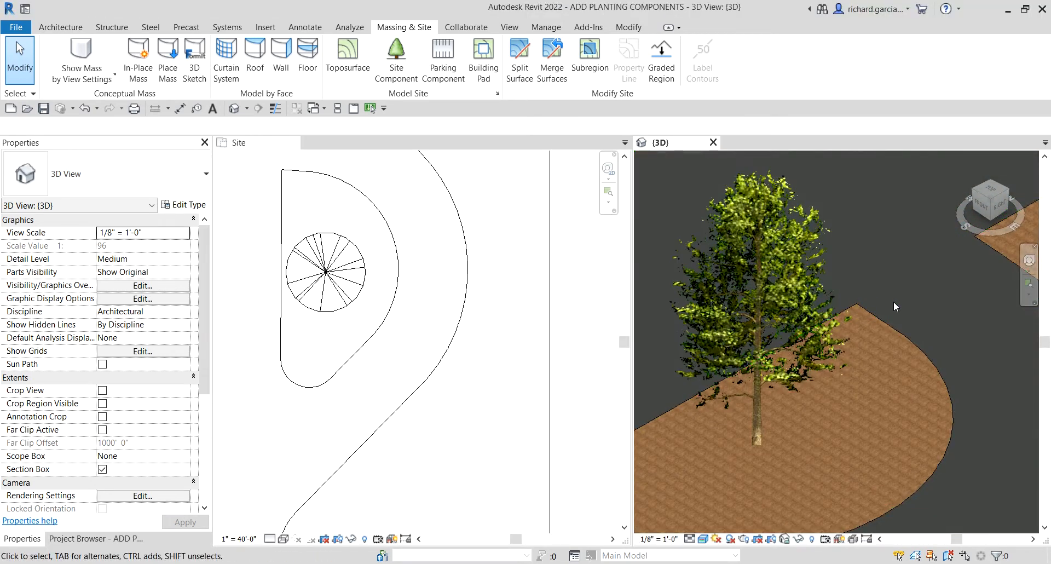
pyautogui.scroll(-3, 895, 302)
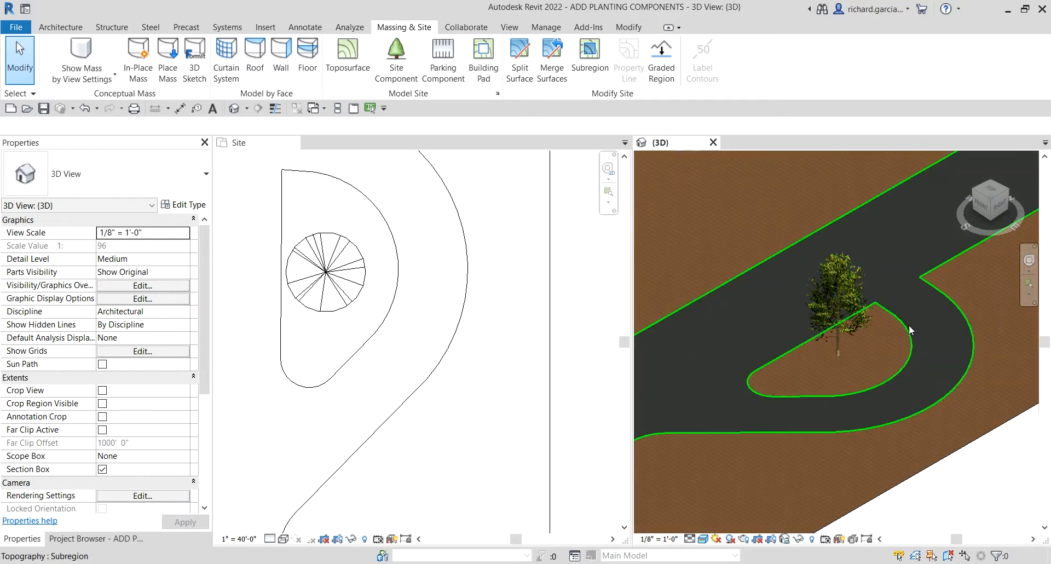
pyautogui.click(864, 309)
pyautogui.keyDown('shift'); pyautogui.moveTo(864, 309); pyautogui.dragTo(740, 518, button='middle'); pyautogui.keyUp('shift')
pyautogui.press('Escape')
pyautogui.scroll(-3, 839, 374)
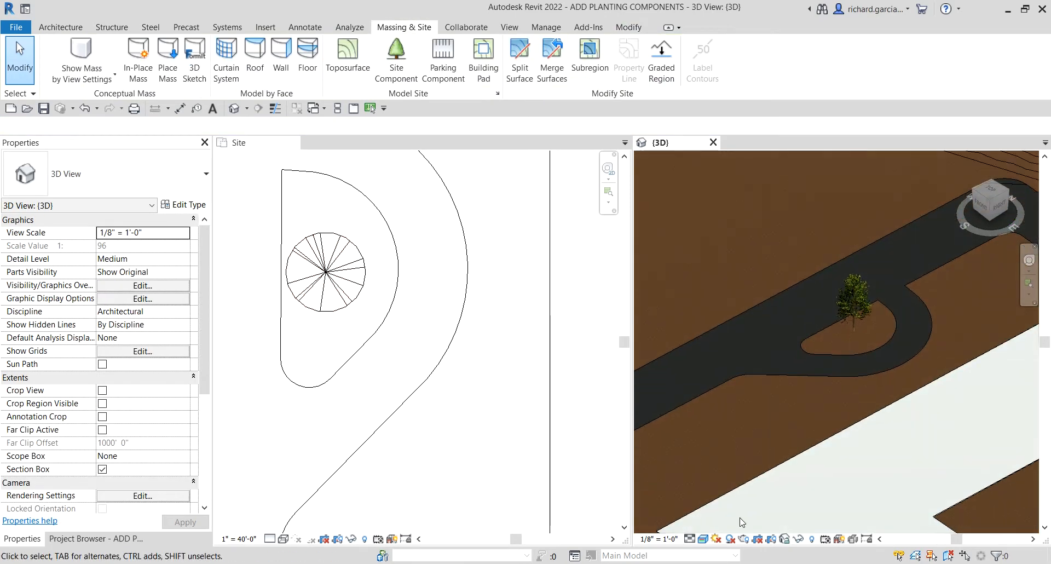
# Set the 3D view's visual style to Shaded.
pyautogui.click(703, 539)
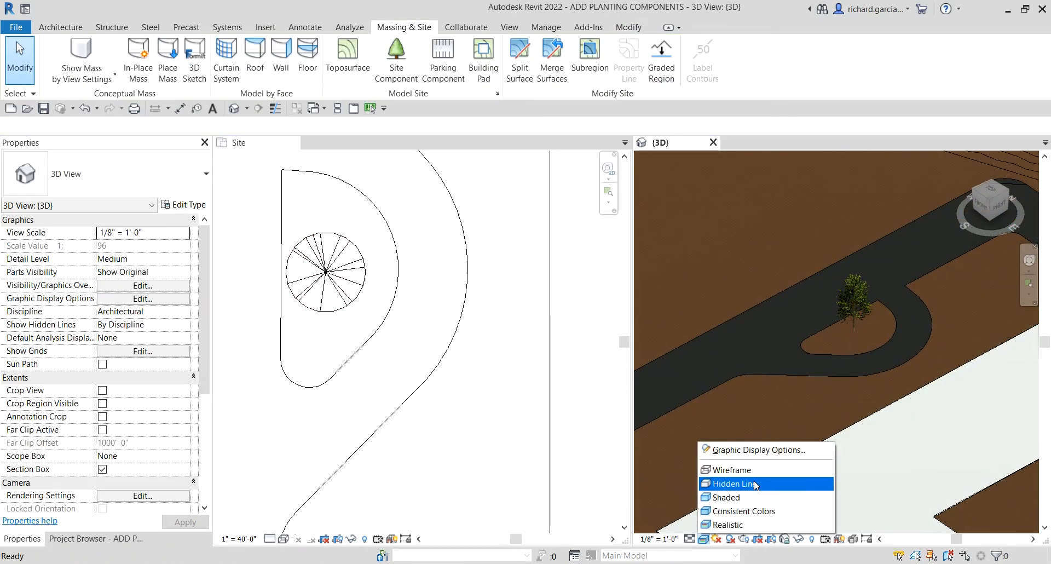
pyautogui.click(726, 497)
pyautogui.scroll(-3, 786, 351)
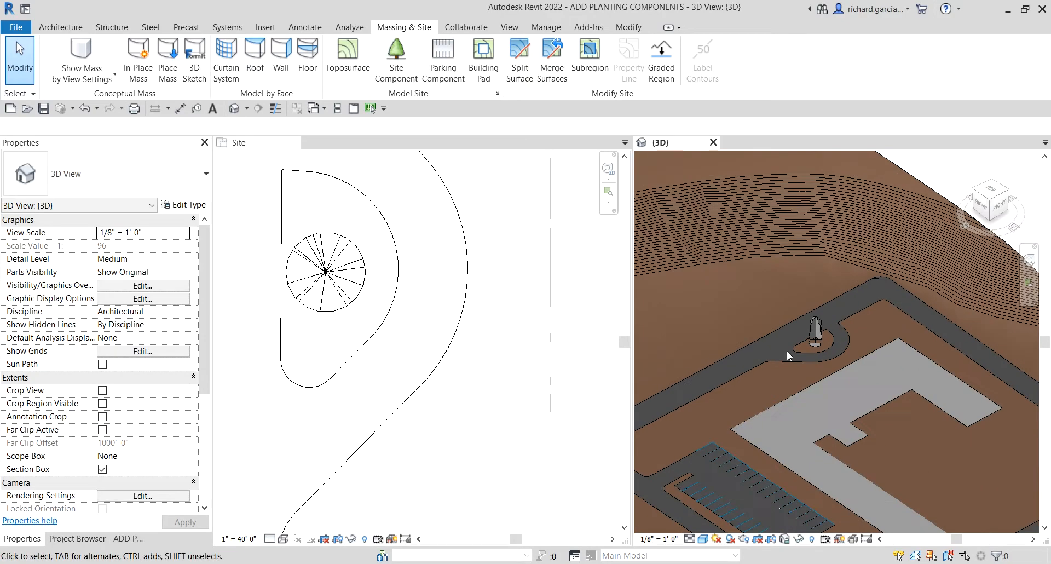
pyautogui.scroll(-3, 787, 351)
pyautogui.scroll(4, 796, 342)
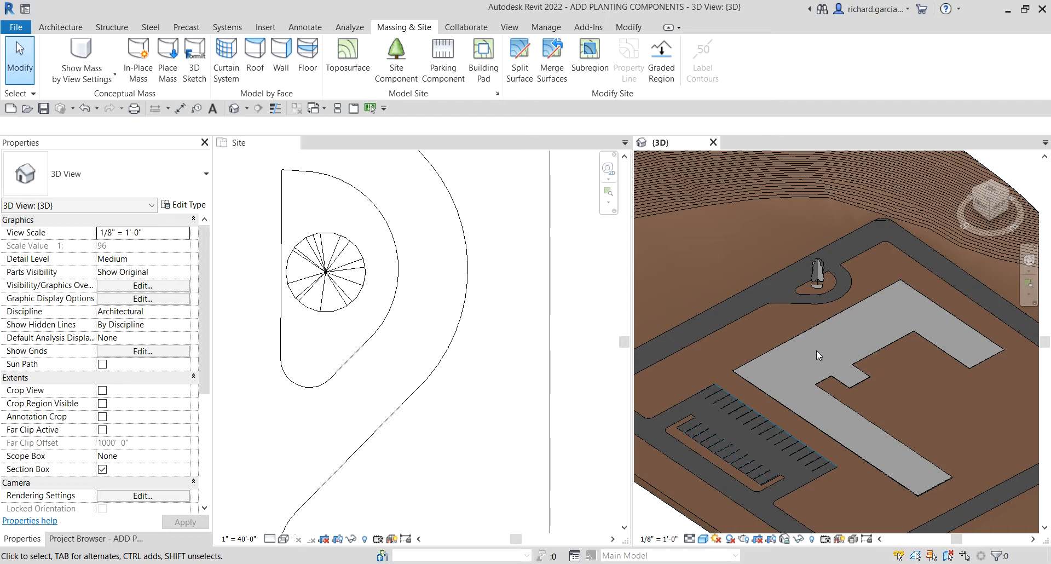
pyautogui.click(703, 539)
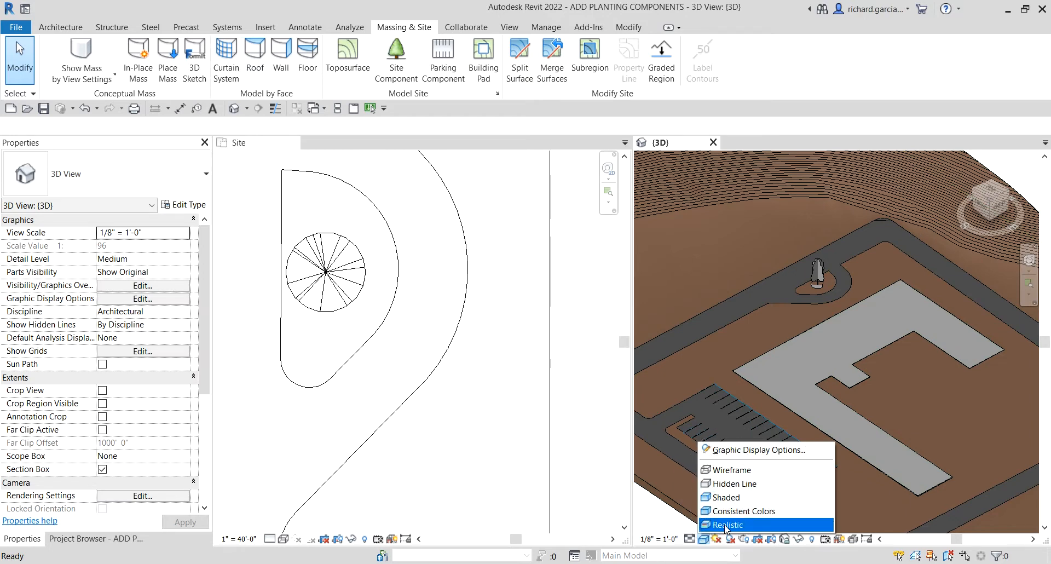
pyautogui.click(650, 517)
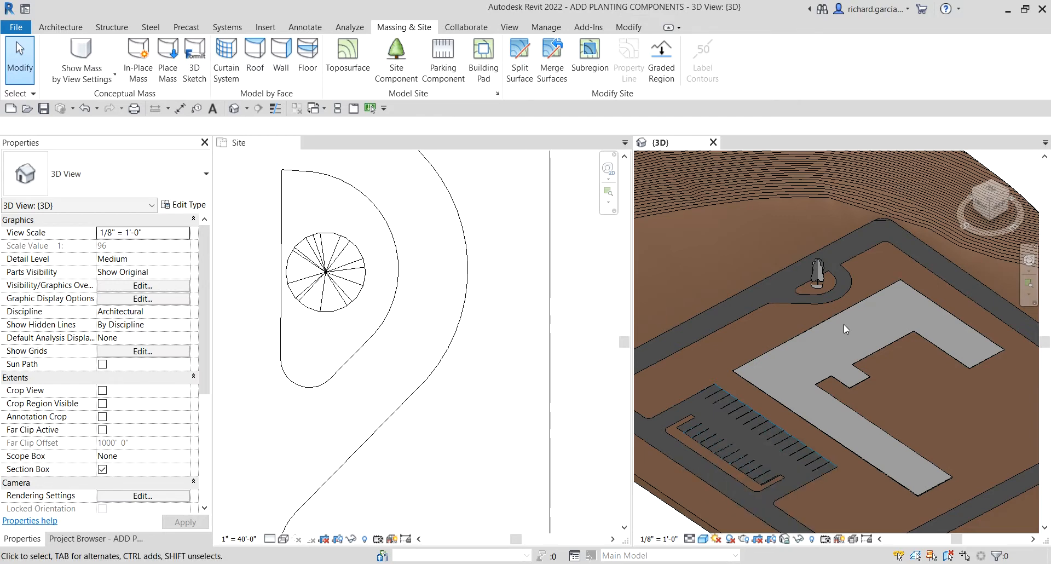
pyautogui.moveTo(762, 366); pyautogui.dragTo(789, 367, button='middle')
# Place three RPC Tree - Deciduous Honey Locust - 25' site components in the lawn corner southwest of the parking lot in the Site plan.
pyautogui.scroll(-6, 350, 278)
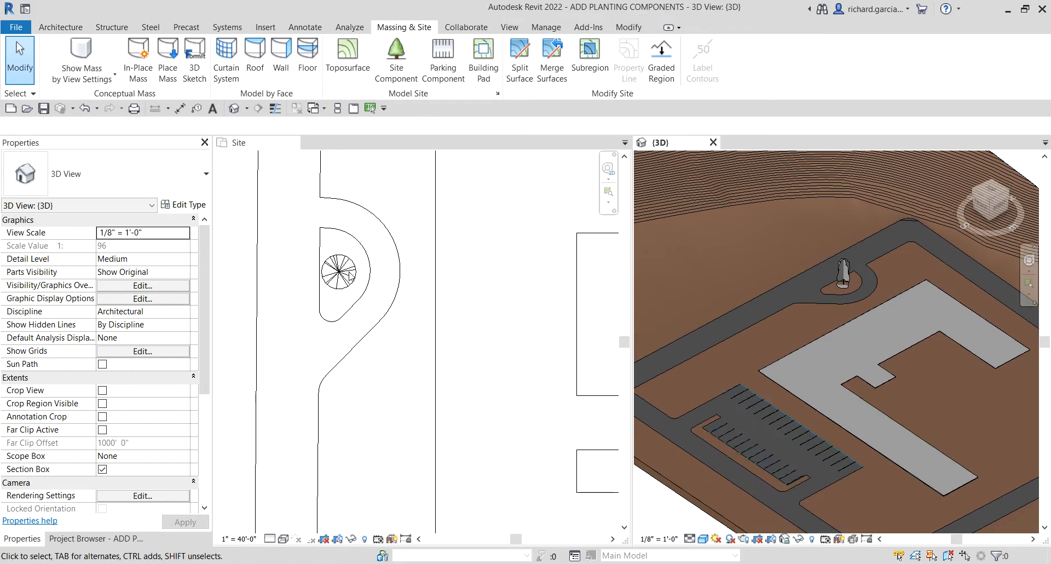
pyautogui.scroll(3, 351, 280)
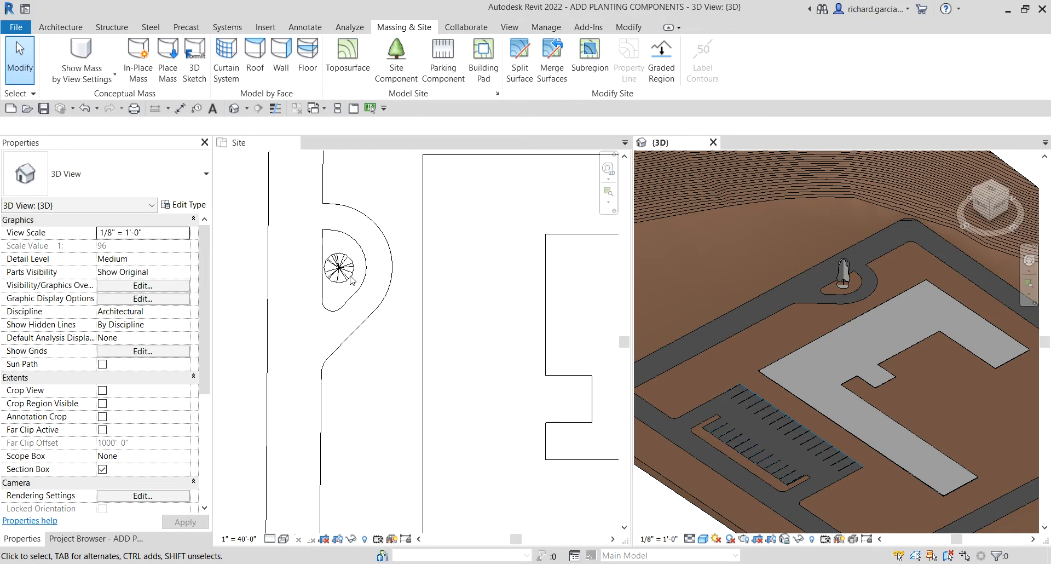
pyautogui.click(340, 277)
pyautogui.scroll(2, 346, 258)
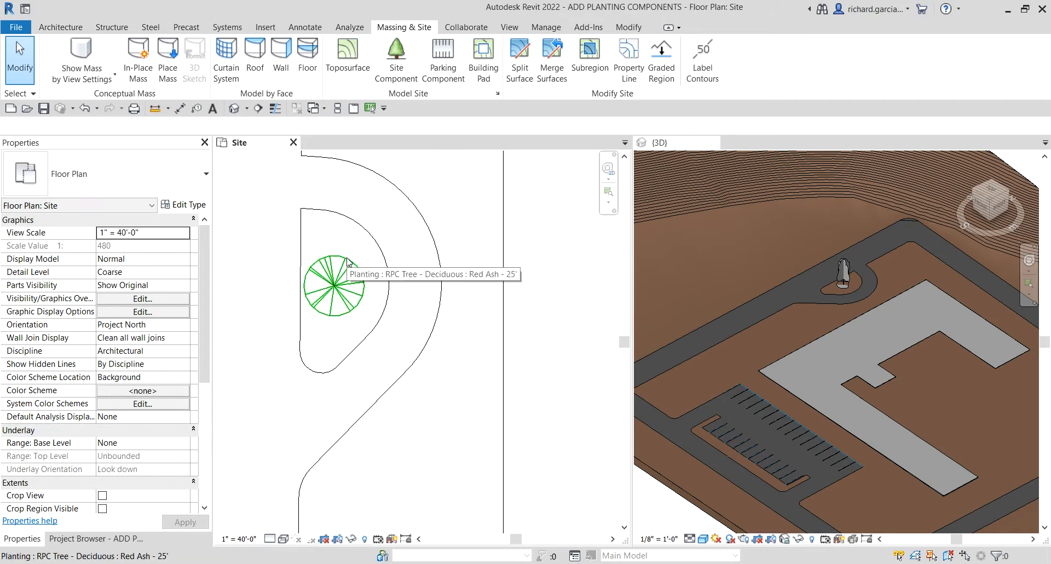
pyautogui.click(398, 53)
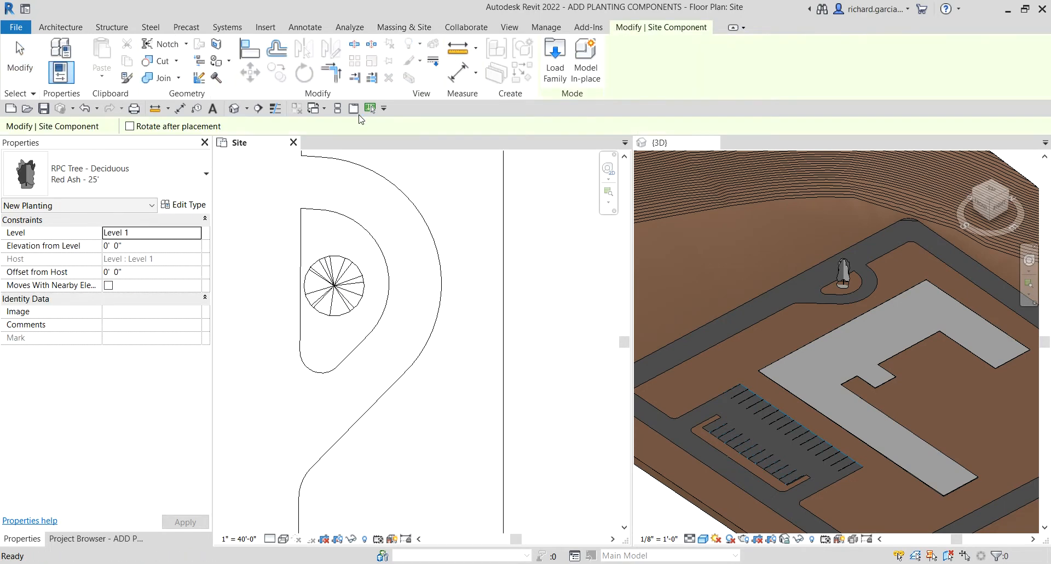
pyautogui.click(178, 175)
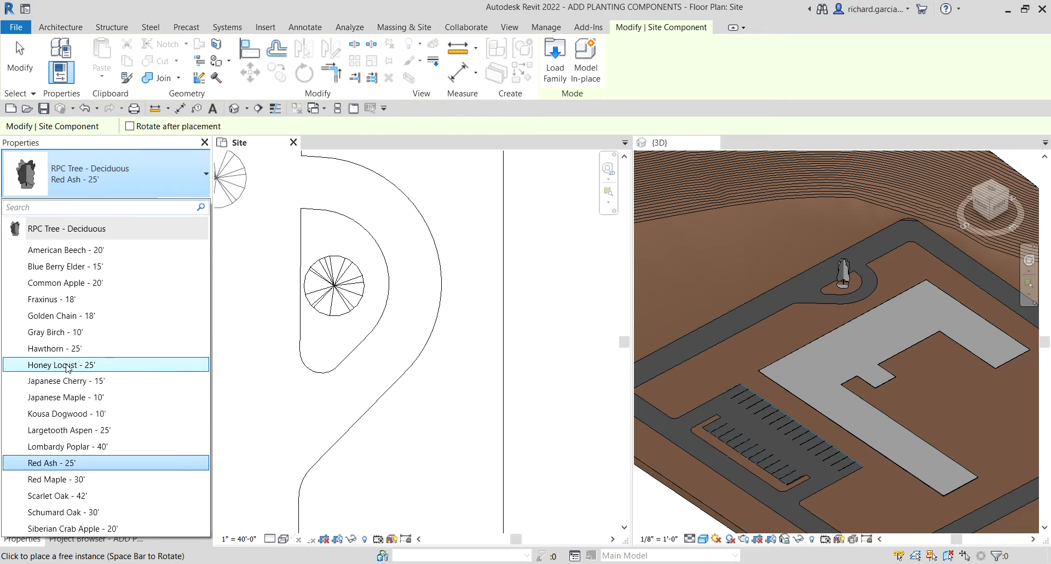
pyautogui.click(68, 366)
pyautogui.scroll(-8, 293, 352)
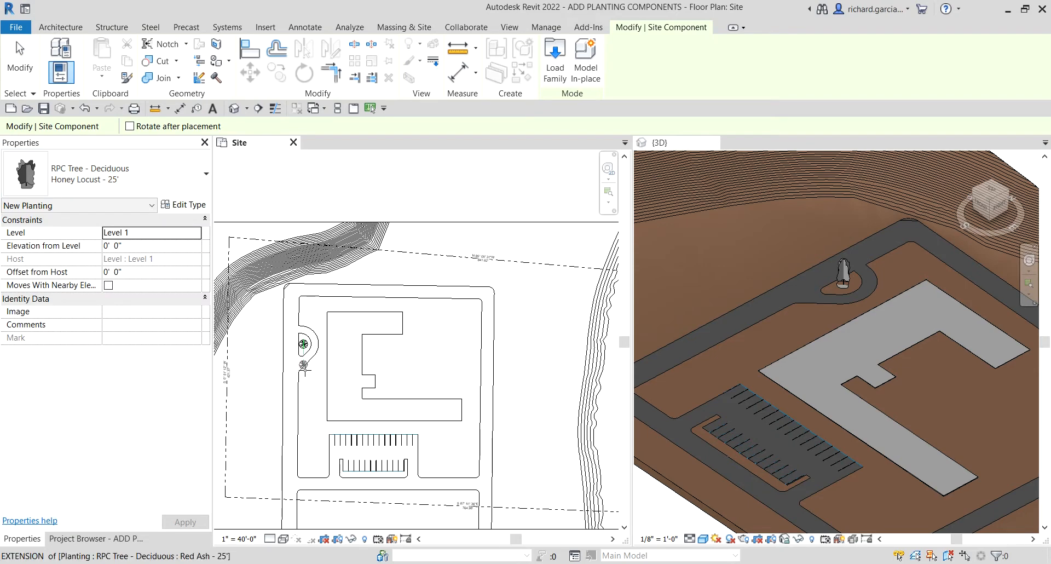
pyautogui.moveTo(303, 357); pyautogui.dragTo(312, 379, button='middle')
pyautogui.scroll(5, 302, 441)
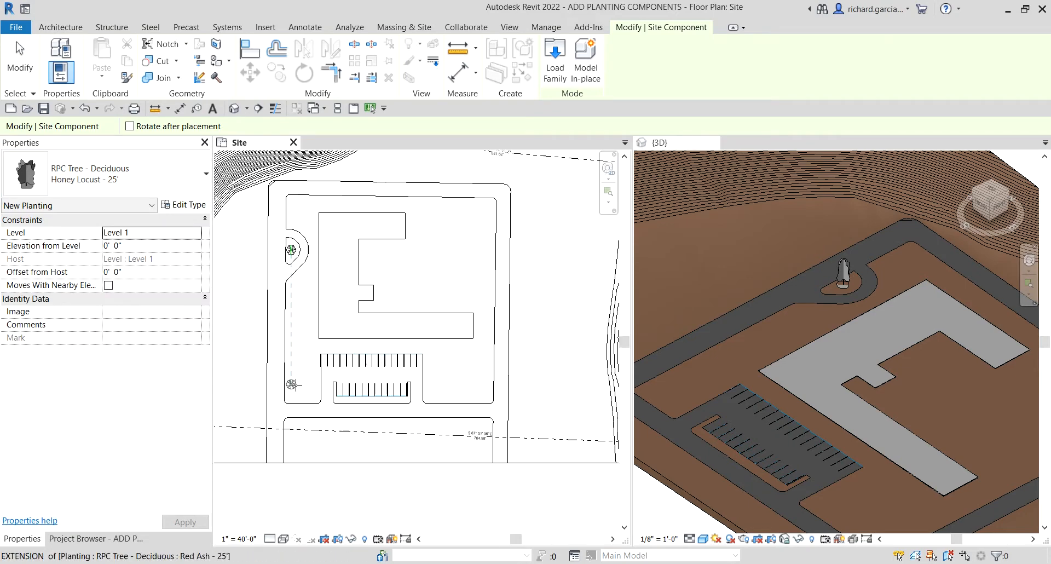
pyautogui.click(265, 385)
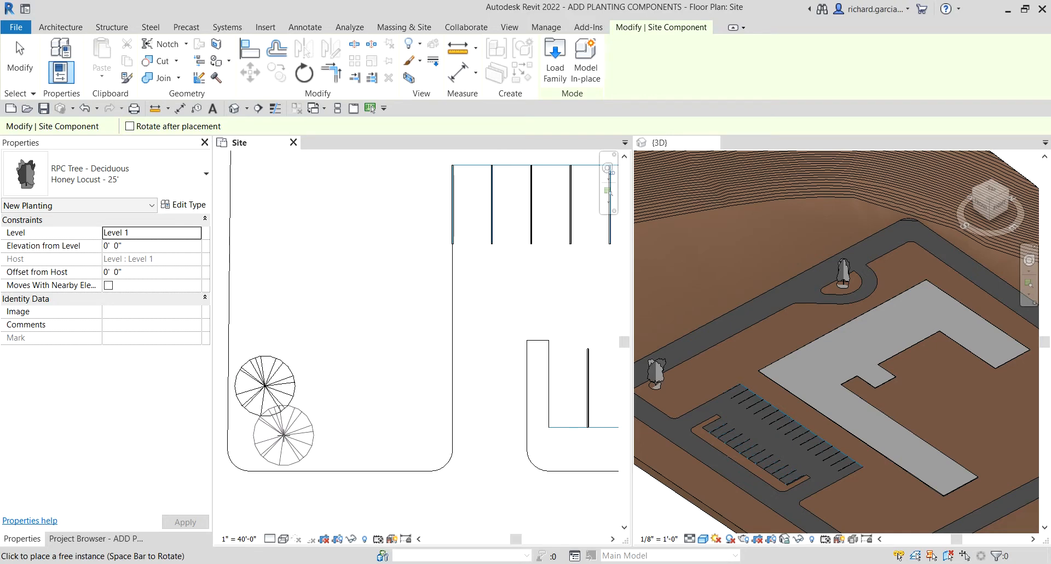
pyautogui.click(283, 435)
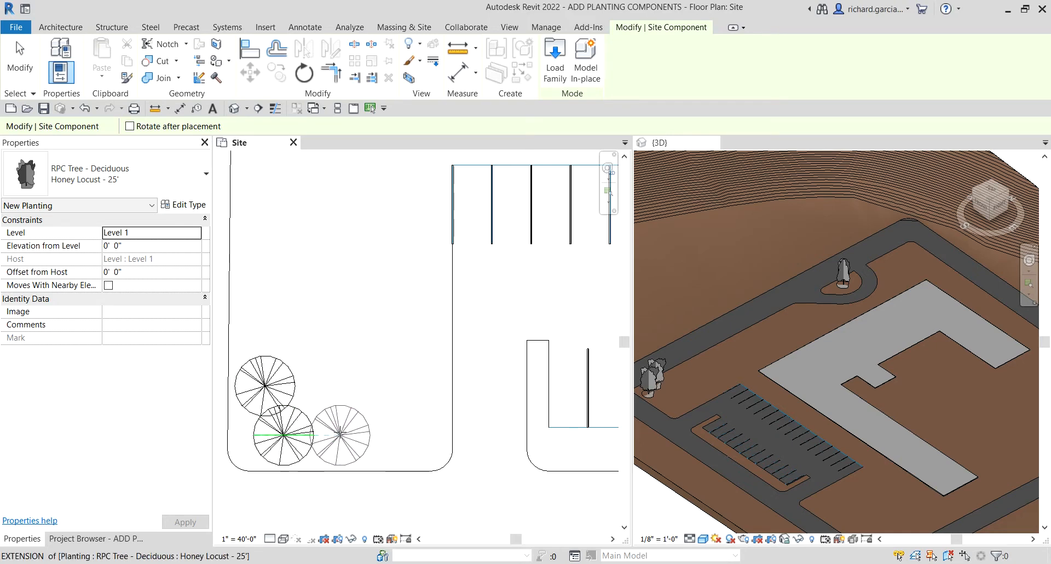
pyautogui.click(341, 435)
# Place a cluster of five RPC Tree - Deciduous Japanese Cherry - 15' site components in the building pad's courtyard in the Site plan.
pyautogui.scroll(-5, 349, 372)
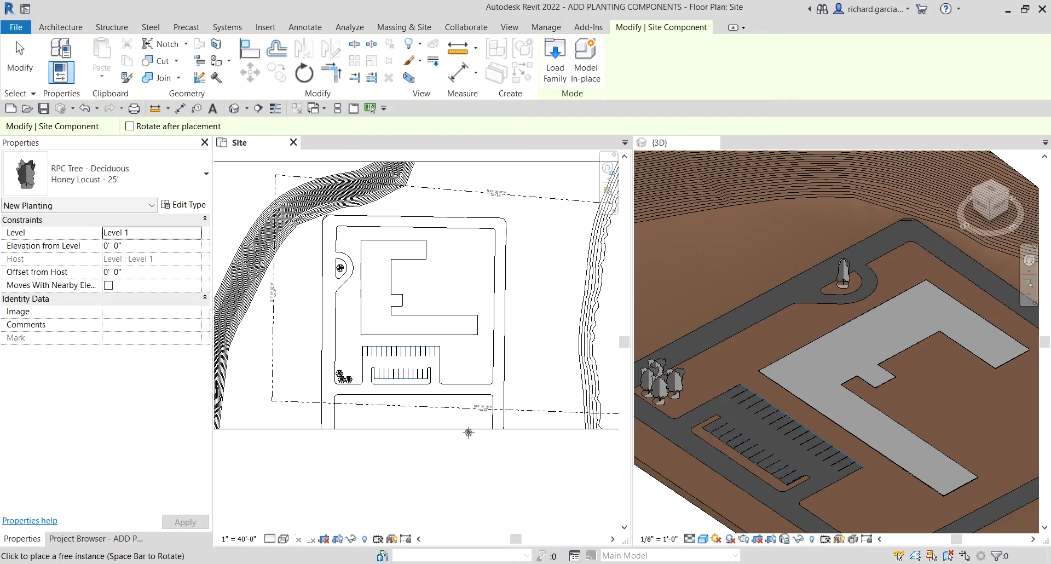
pyautogui.click(180, 184)
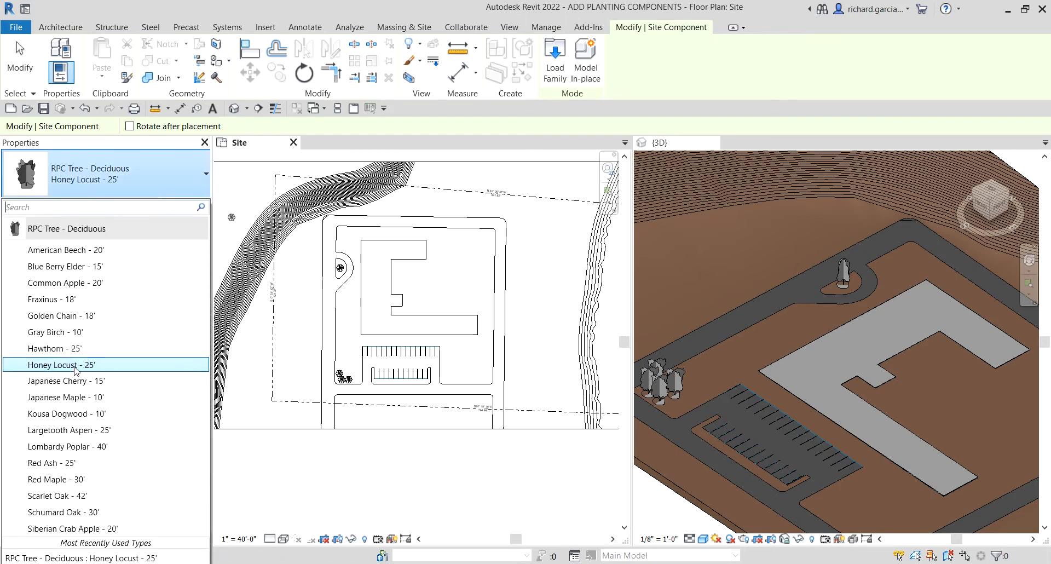
pyautogui.click(75, 382)
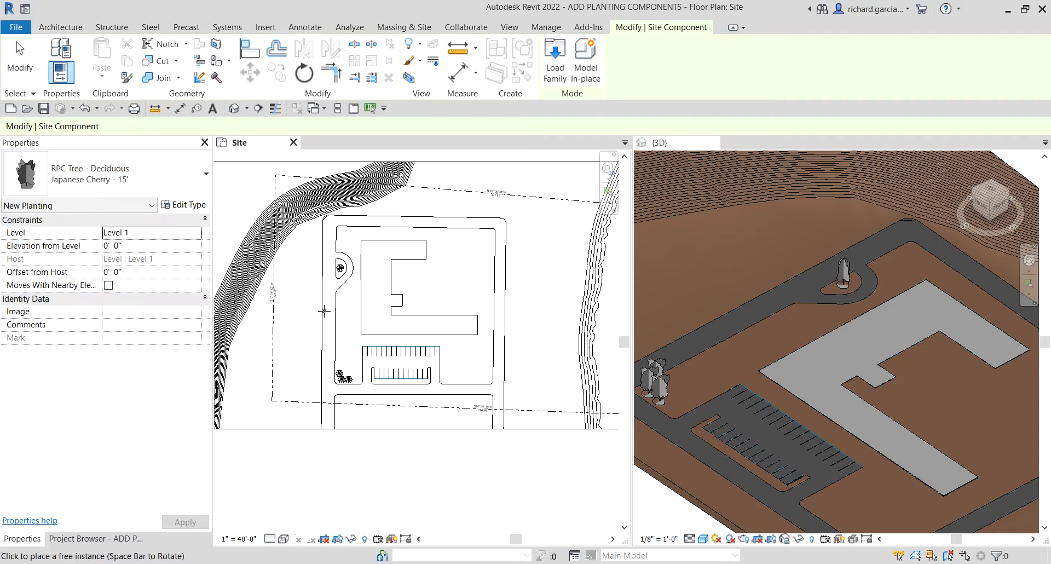
pyautogui.scroll(5, 437, 292)
pyautogui.scroll(4, 438, 292)
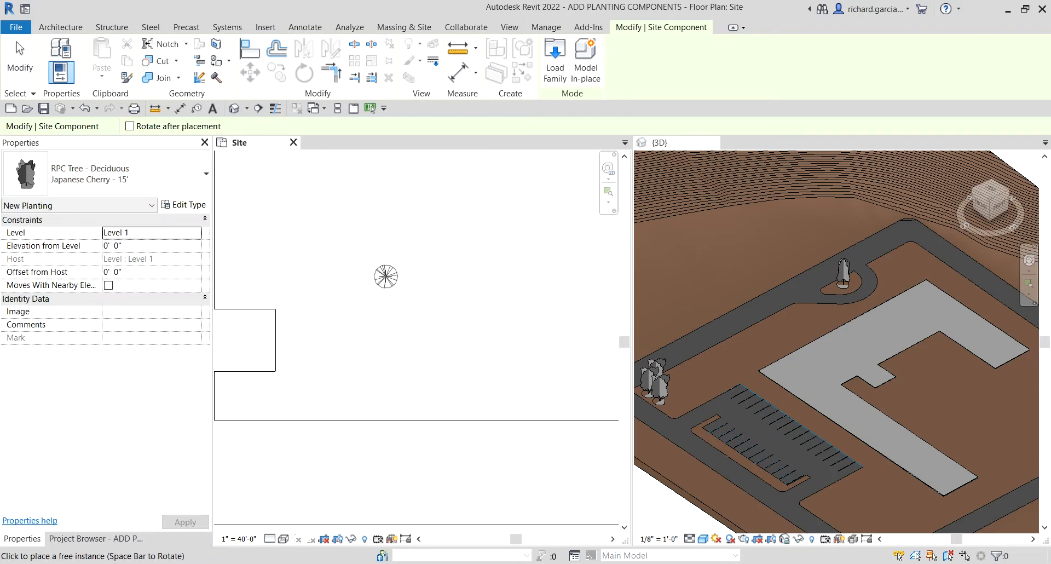
pyautogui.moveTo(383, 272); pyautogui.dragTo(384, 361, button='middle')
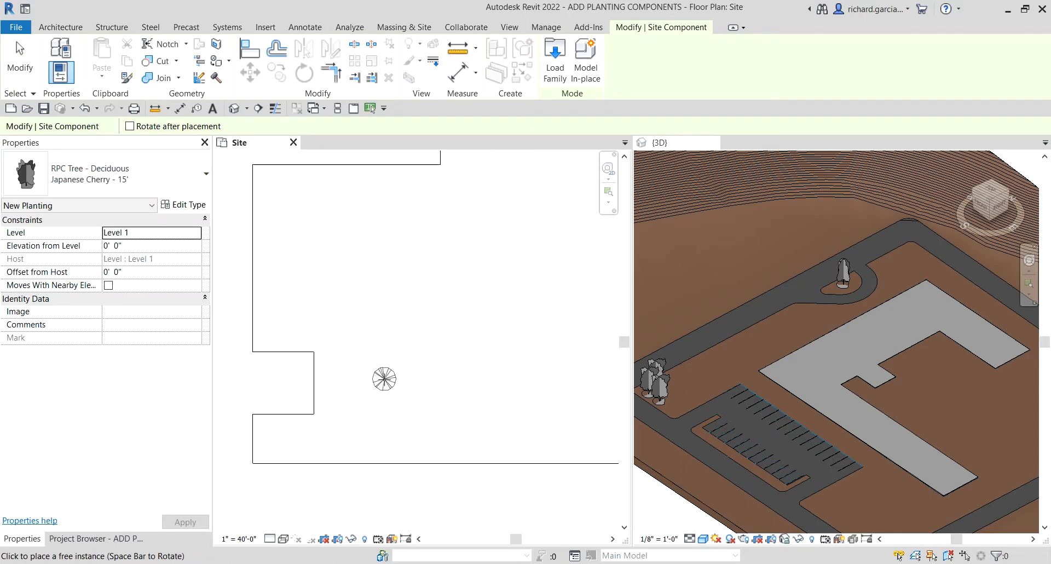
pyautogui.click(386, 387)
pyautogui.scroll(3, 386, 388)
pyautogui.click(434, 351)
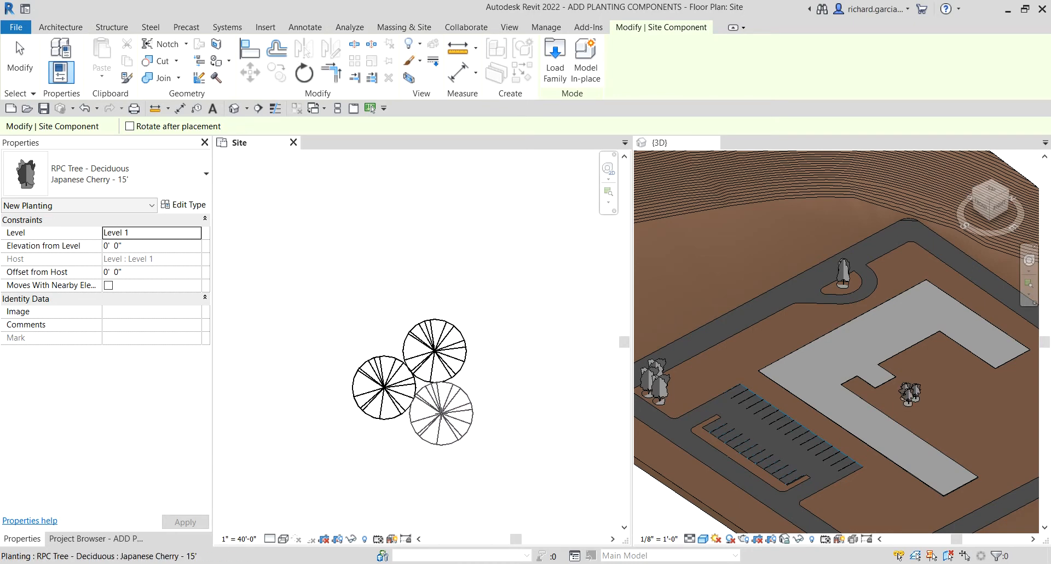
pyautogui.click(441, 413)
pyautogui.click(393, 448)
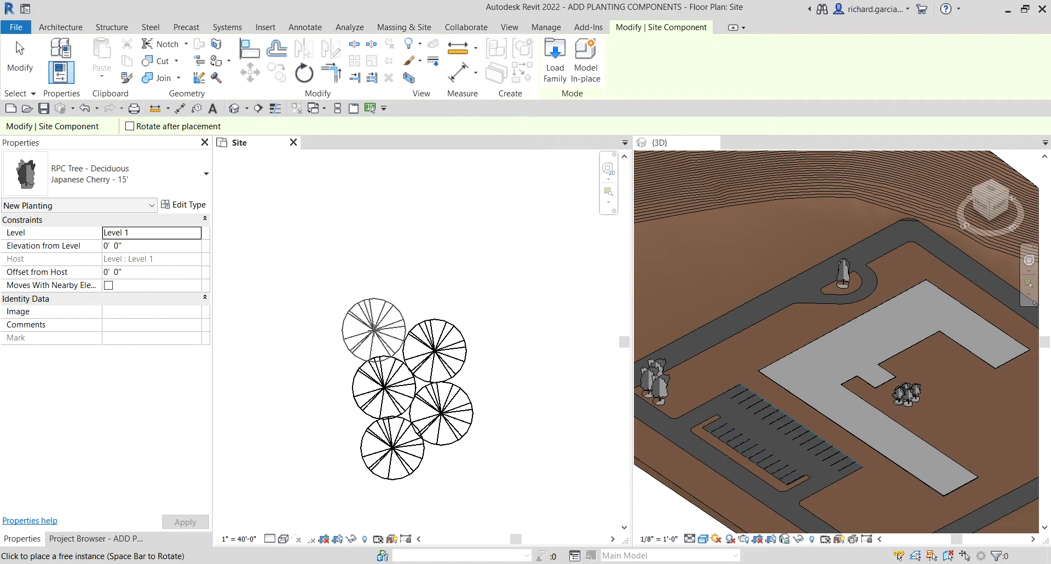
pyautogui.click(377, 324)
# Place six RPC Tree - Deciduous Red Maple - 30' site components inside the road loop's northeast corner in the Site plan.
pyautogui.scroll(-3, 366, 247)
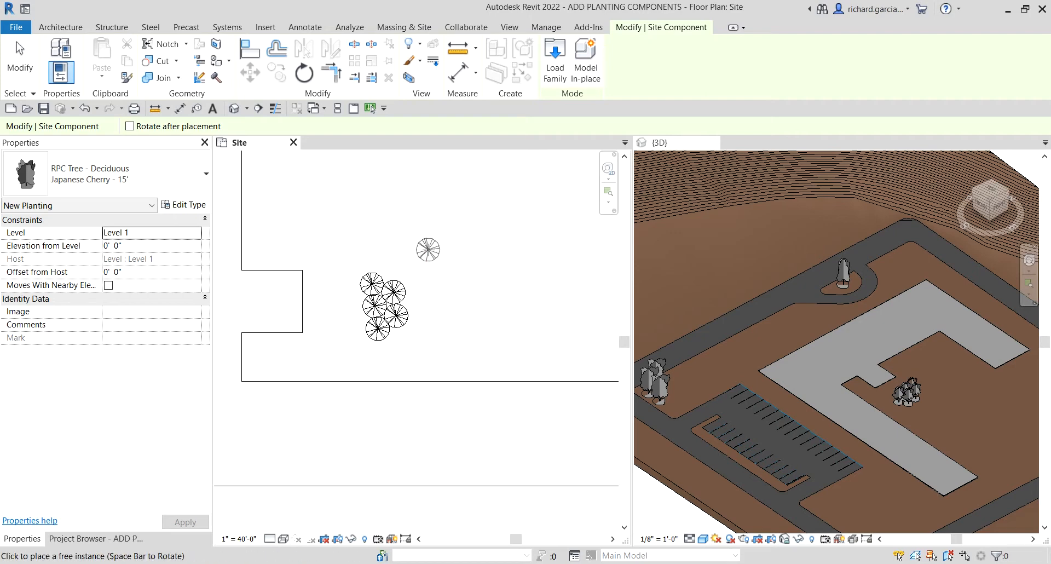
pyautogui.scroll(-4, 347, 263)
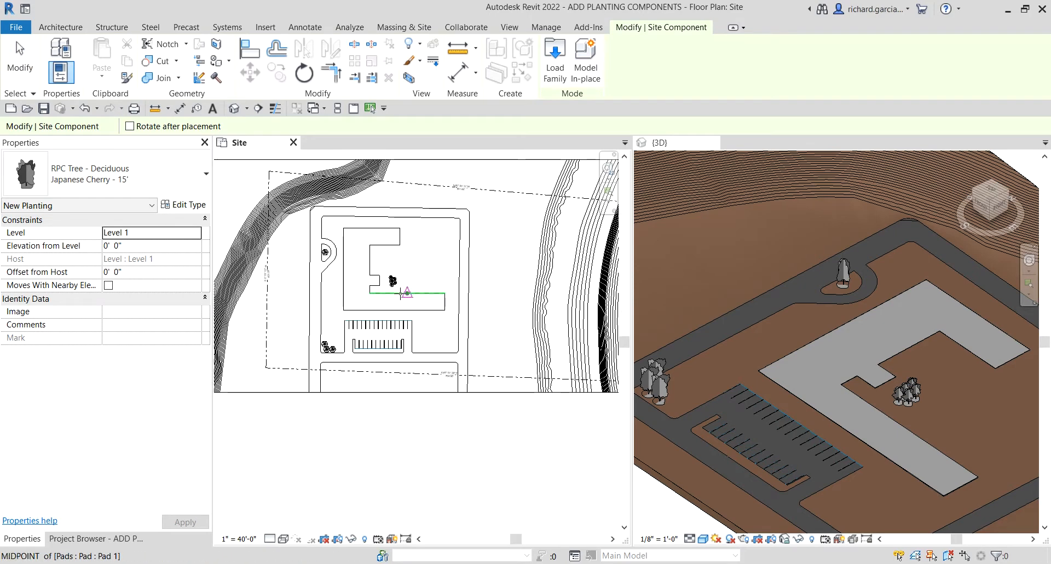
pyautogui.scroll(2, 386, 279)
pyautogui.click(104, 174)
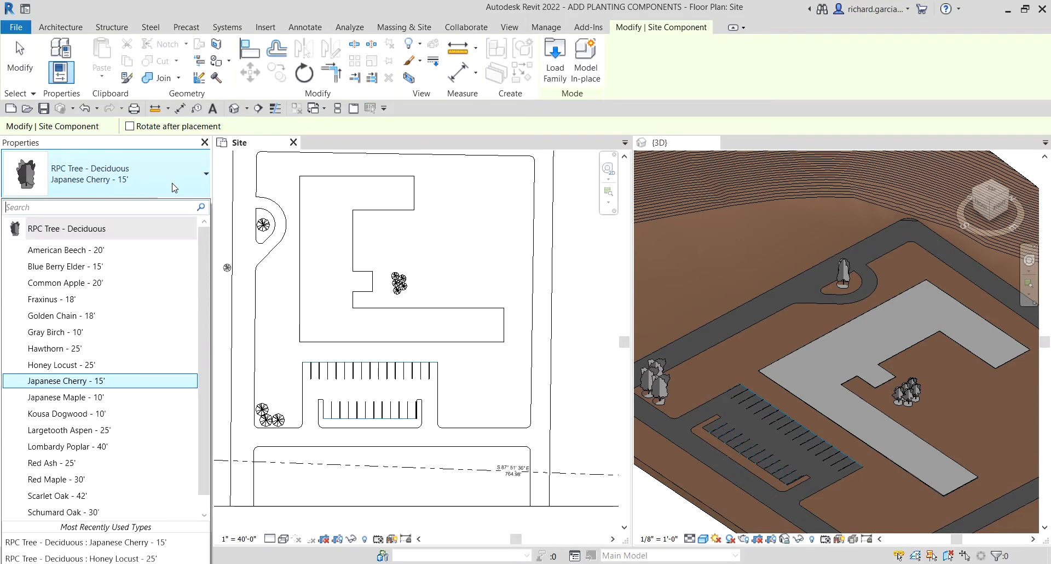
pyautogui.scroll(-1, 106, 416)
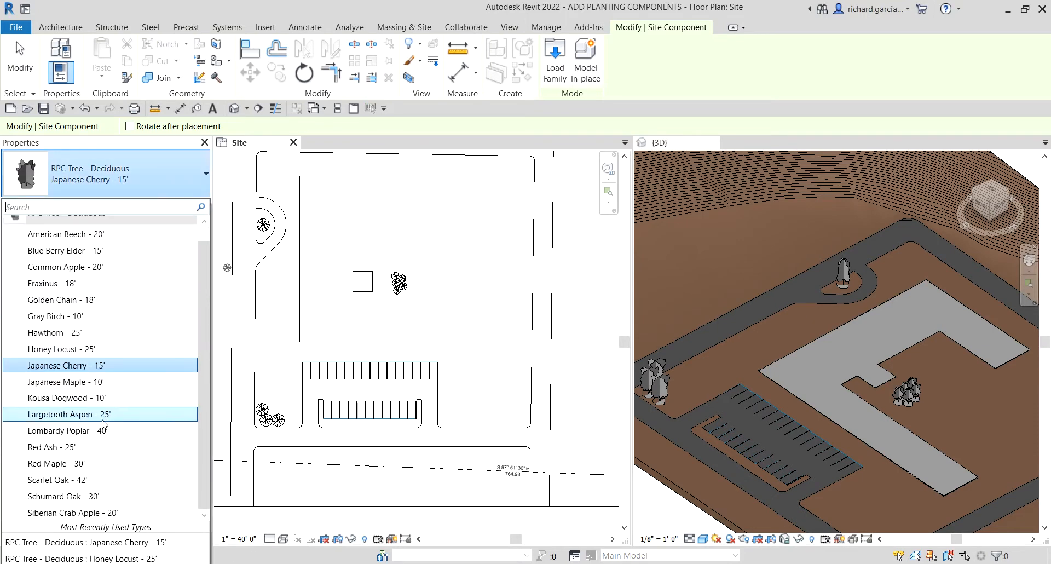
pyautogui.click(55, 463)
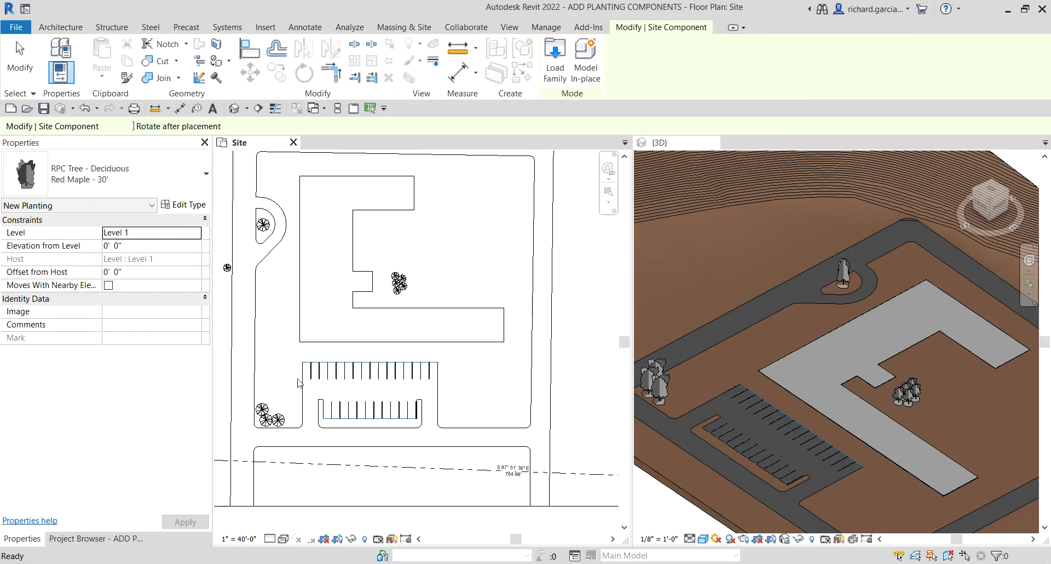
pyautogui.scroll(2, 482, 219)
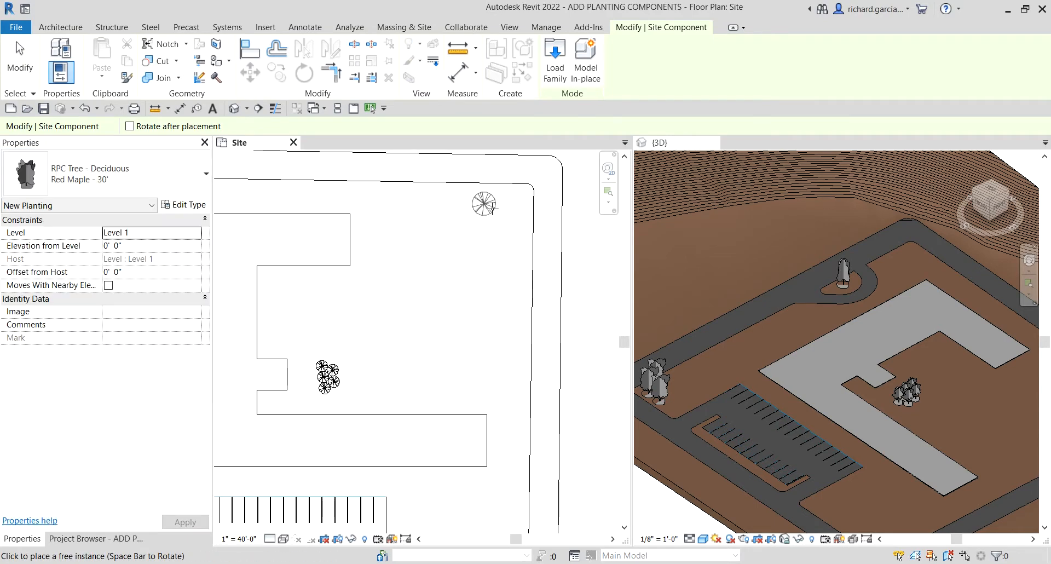
pyautogui.click(468, 200)
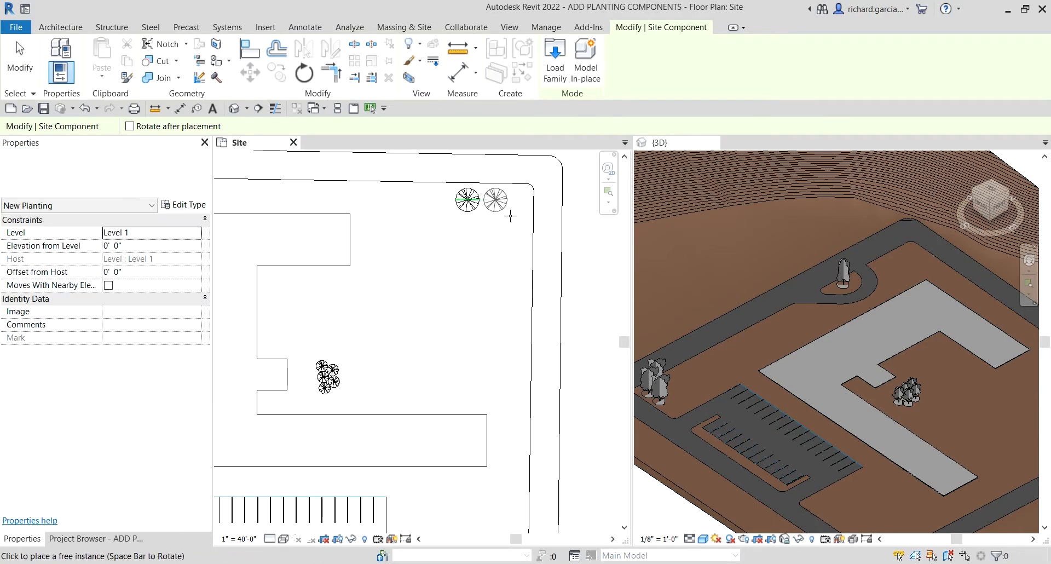
pyautogui.click(515, 243)
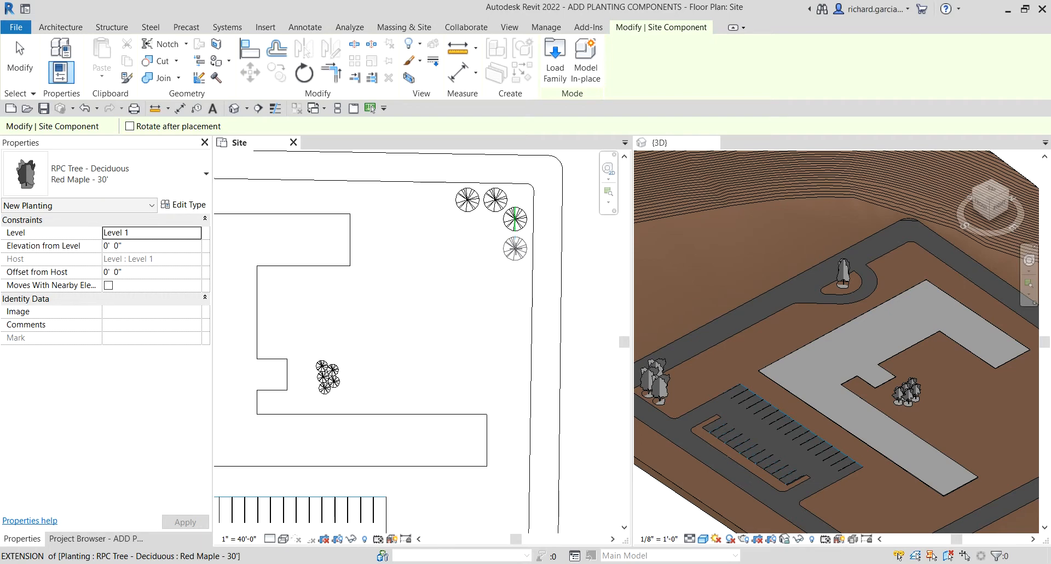
pyautogui.click(516, 249)
pyautogui.click(487, 226)
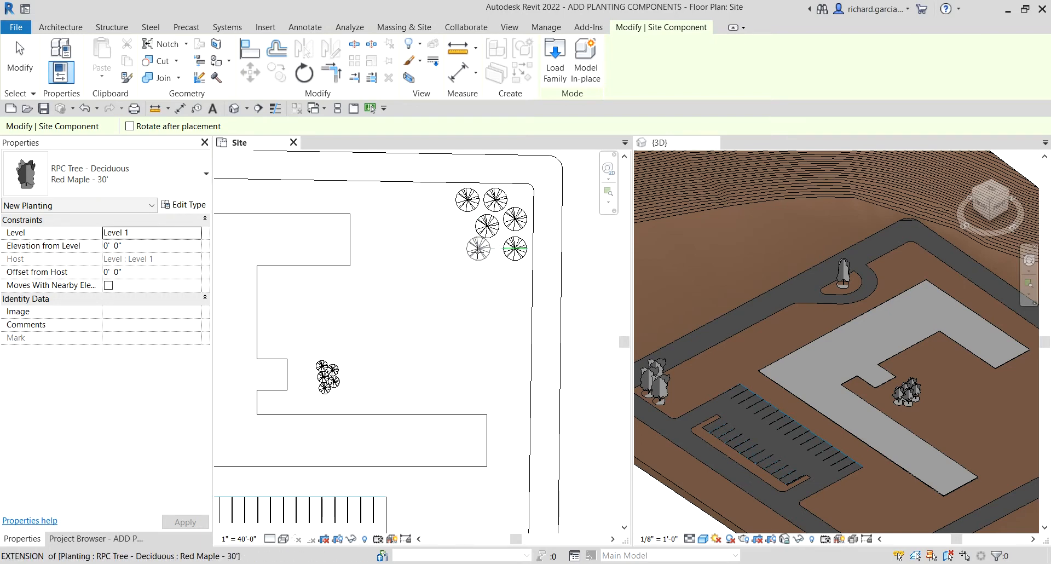
pyautogui.click(478, 249)
pyautogui.press('Escape')
pyautogui.press('Escape')
# Move four of the courtyard's Japanese Cherry trees to form an upper row of three and a lower row of two.
pyautogui.scroll(3, 286, 378)
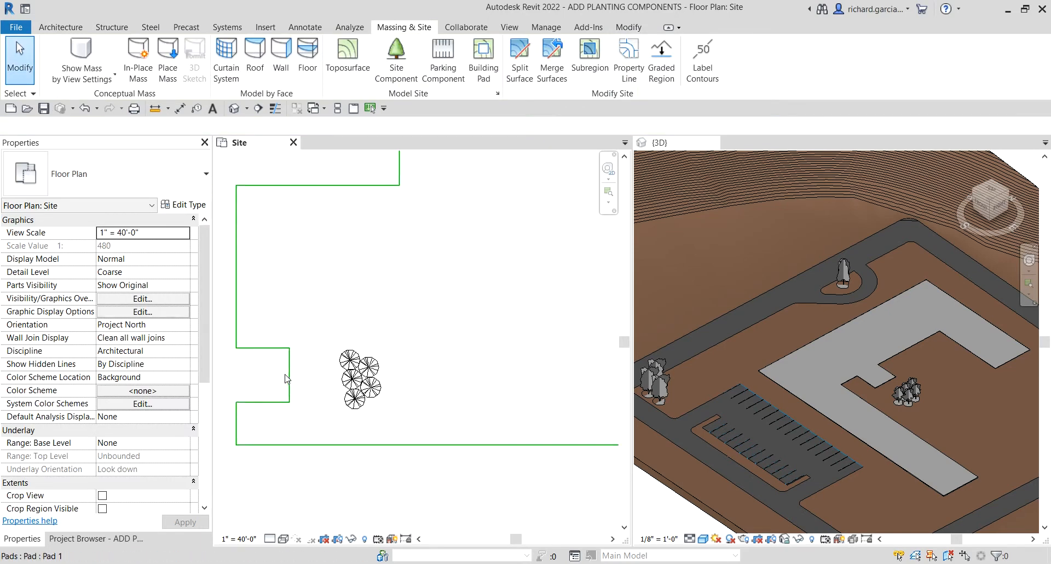
pyautogui.scroll(4, 286, 378)
pyautogui.moveTo(460, 351); pyautogui.dragTo(497, 327)
pyautogui.moveTo(471, 401); pyautogui.dragTo(590, 328)
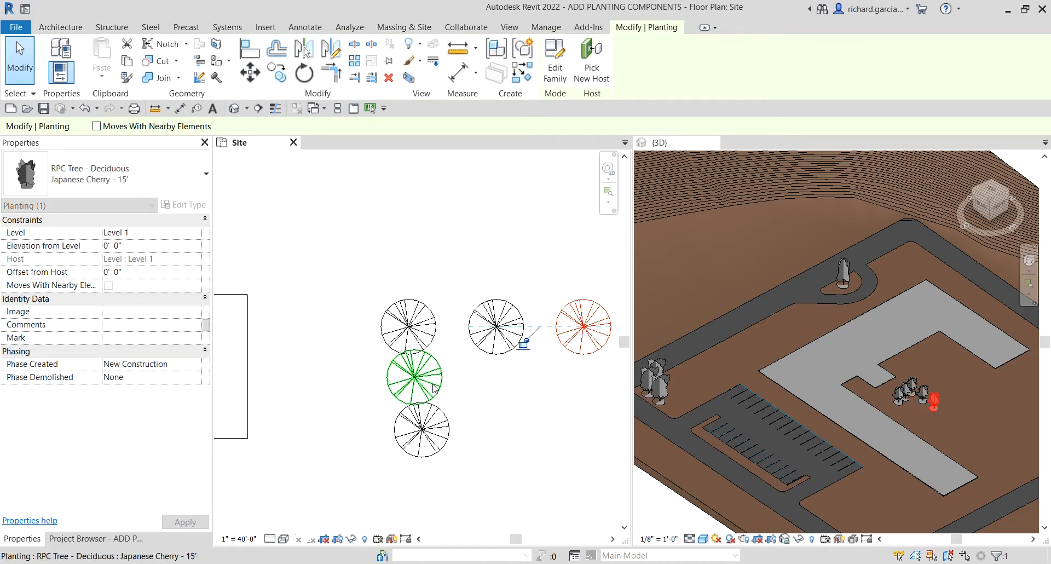
pyautogui.moveTo(405, 413); pyautogui.dragTo(465, 411)
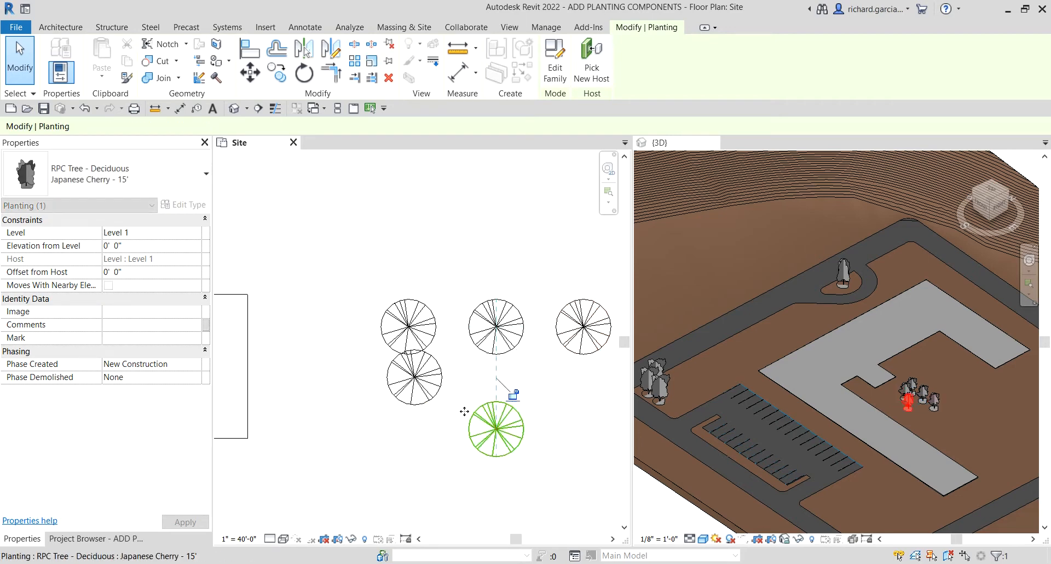
pyautogui.moveTo(416, 379); pyautogui.dragTo(411, 429)
# Copy the lower row's middle Japanese Cherry tree to its east end and align the copy beneath the upper row's third tree.
pyautogui.moveTo(513, 432); pyautogui.dragTo(426, 416, button='middle')
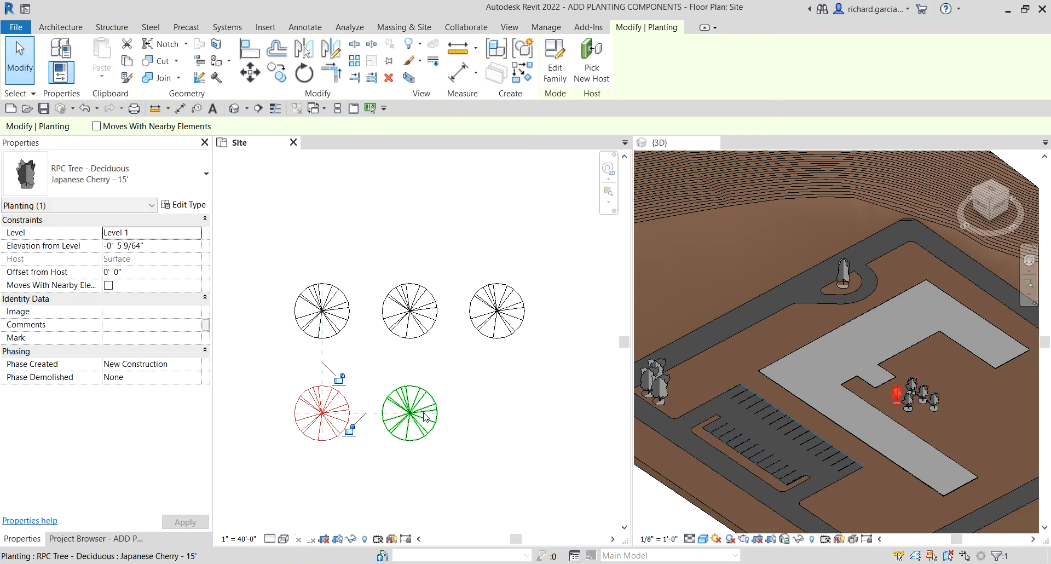
pyautogui.click(426, 416)
pyautogui.click(278, 71)
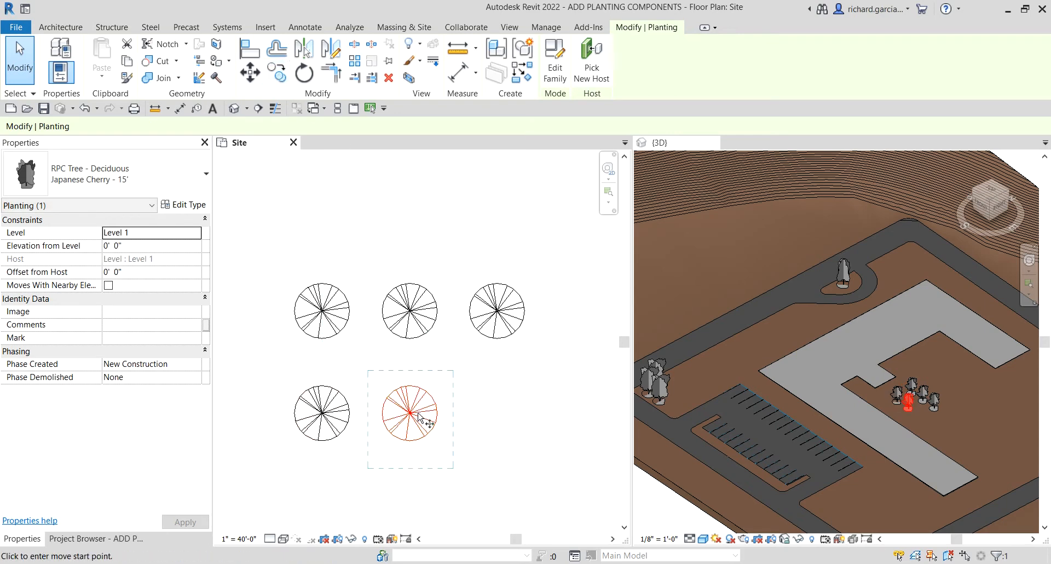
pyautogui.click(409, 412)
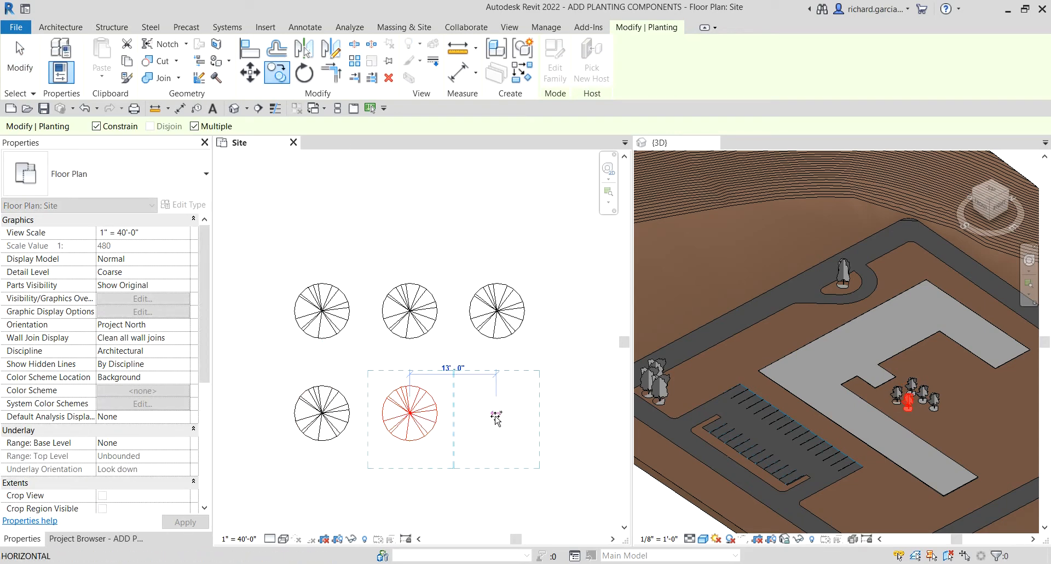
pyautogui.click(494, 415)
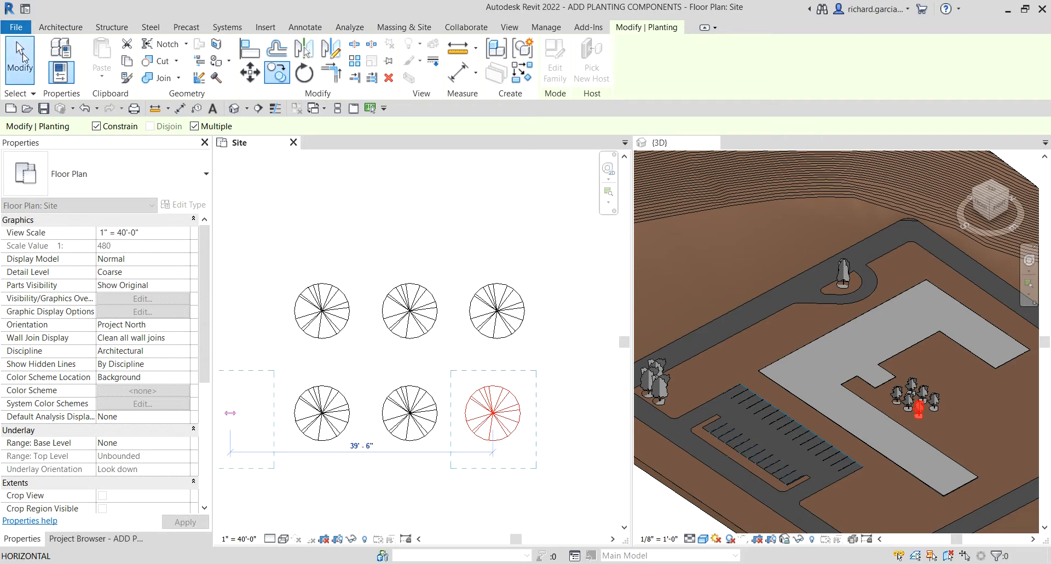
pyautogui.click(20, 54)
pyautogui.click(493, 414)
pyautogui.moveTo(493, 413)
pyautogui.mouseDown()
pyautogui.moveTo(514, 415)
pyautogui.moveTo(497, 413)
pyautogui.mouseUp()
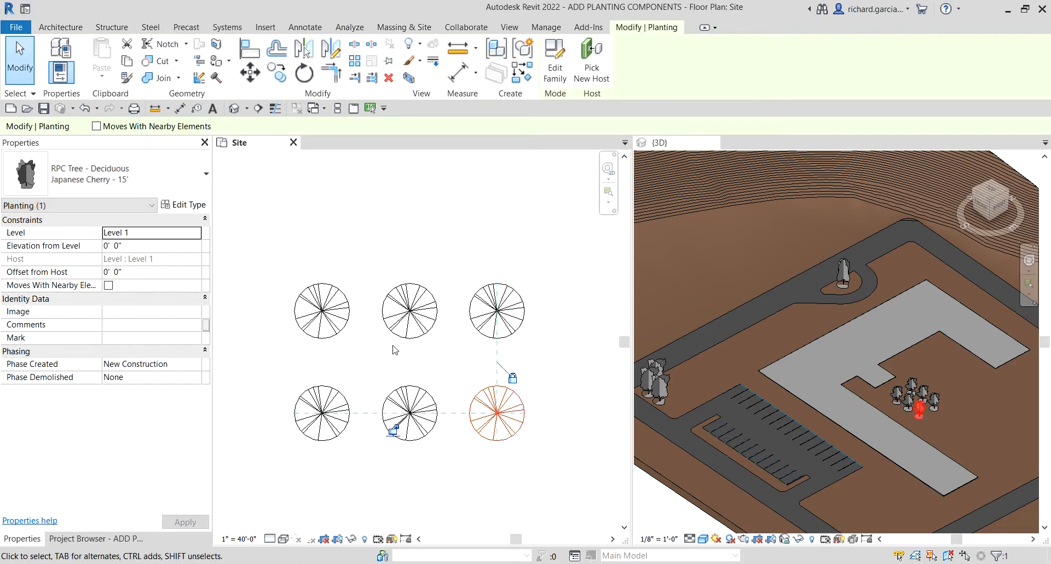
# Place three RPC Tree - Deciduous Scarlet Oak - 42' site components in the lawn's southeast corner, east of the parking lot in the Site plan.
pyautogui.scroll(-1, 394, 346)
pyautogui.scroll(-4, 471, 351)
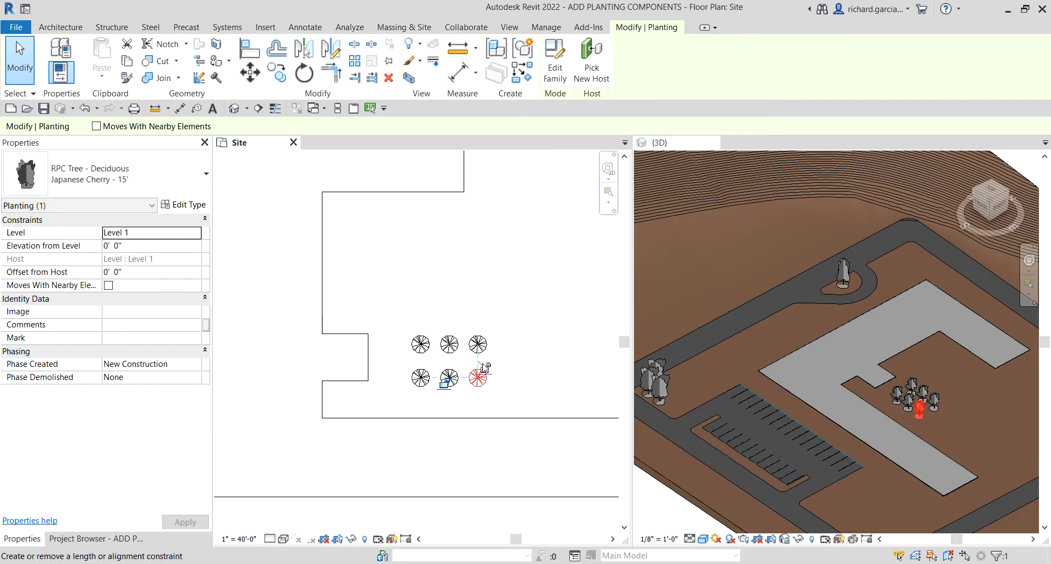
pyautogui.click(448, 300)
pyautogui.scroll(-1, 448, 300)
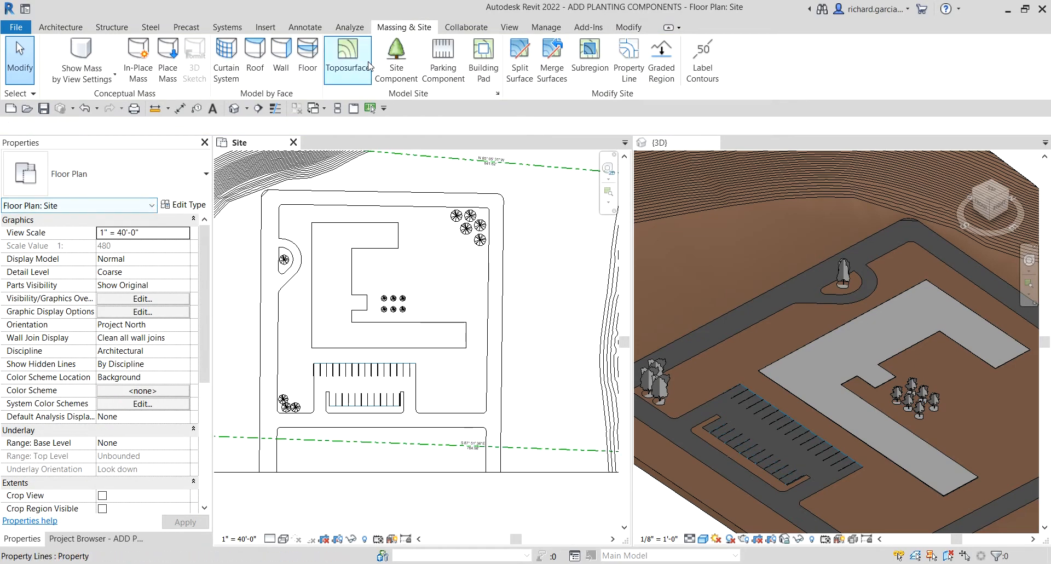
pyautogui.click(397, 60)
pyautogui.click(110, 173)
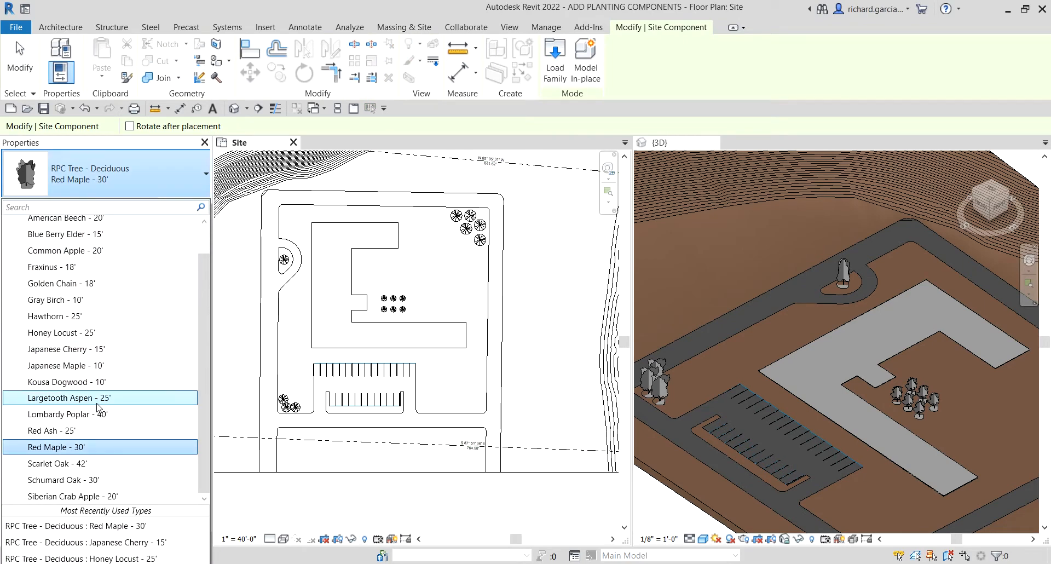
pyautogui.click(52, 464)
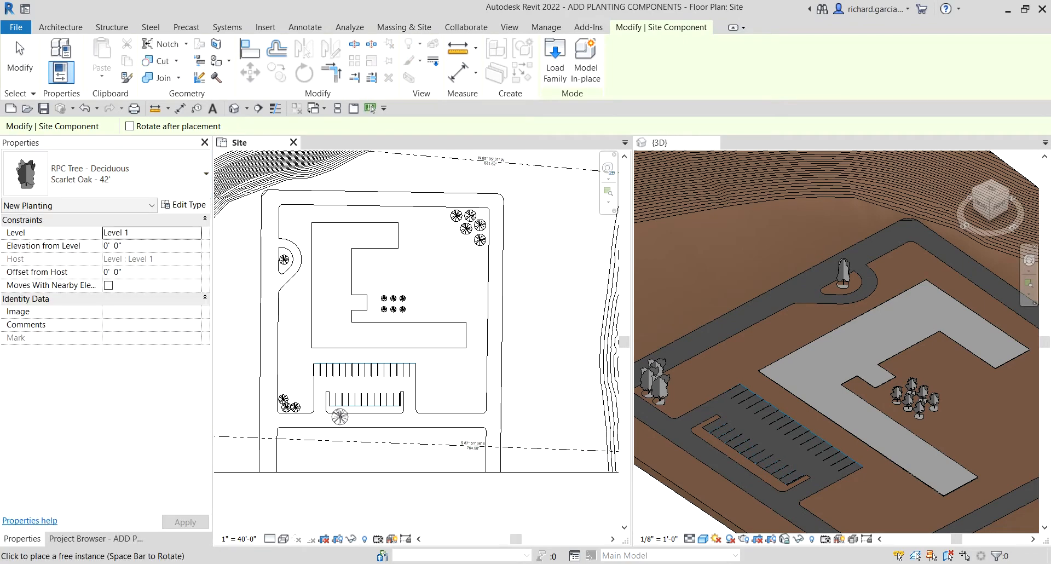
pyautogui.scroll(4, 466, 414)
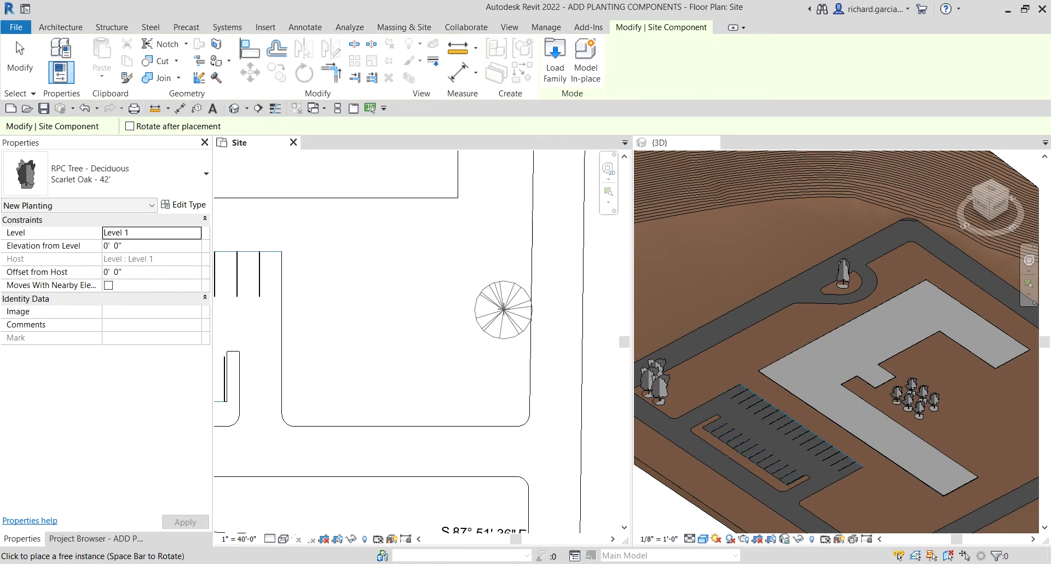
pyautogui.click(497, 396)
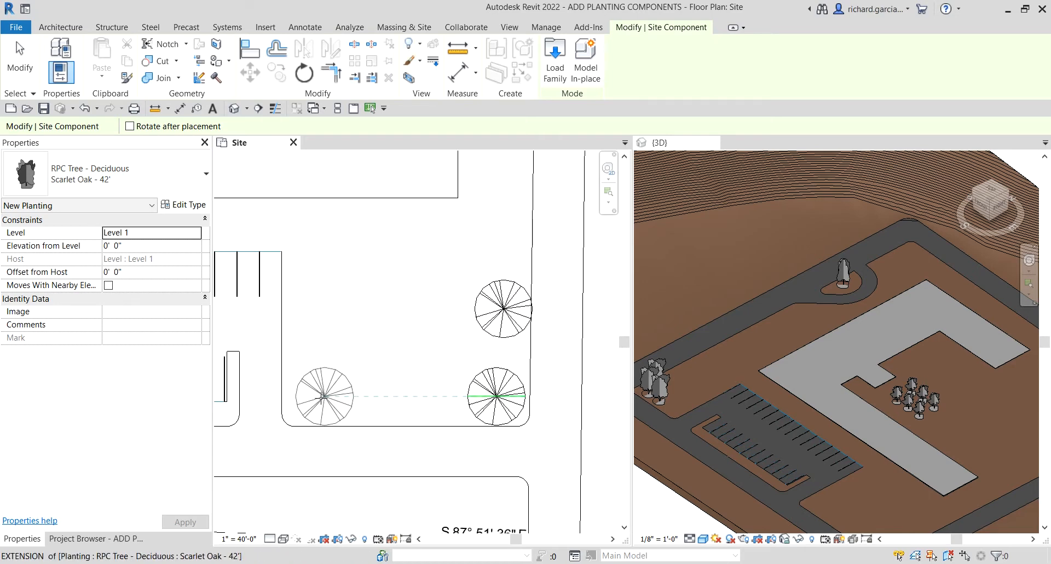
pyautogui.click(316, 396)
pyautogui.press('Escape')
pyautogui.press('Escape')
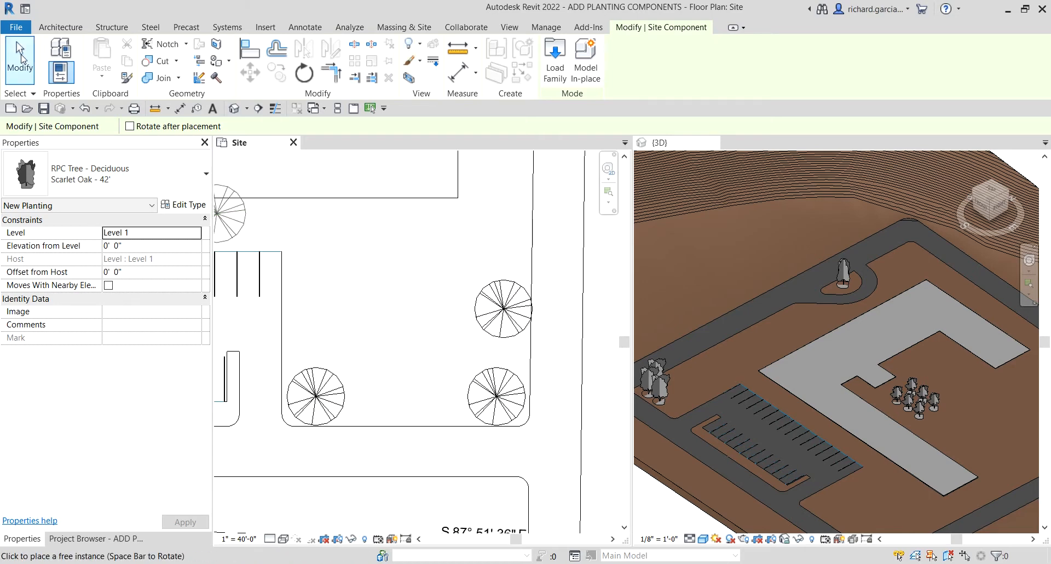
# Reveal hidden elements in the 3D view, unhide the section box, and leave the reveal mode.
pyautogui.scroll(-5, 299, 335)
pyautogui.scroll(-3, 794, 383)
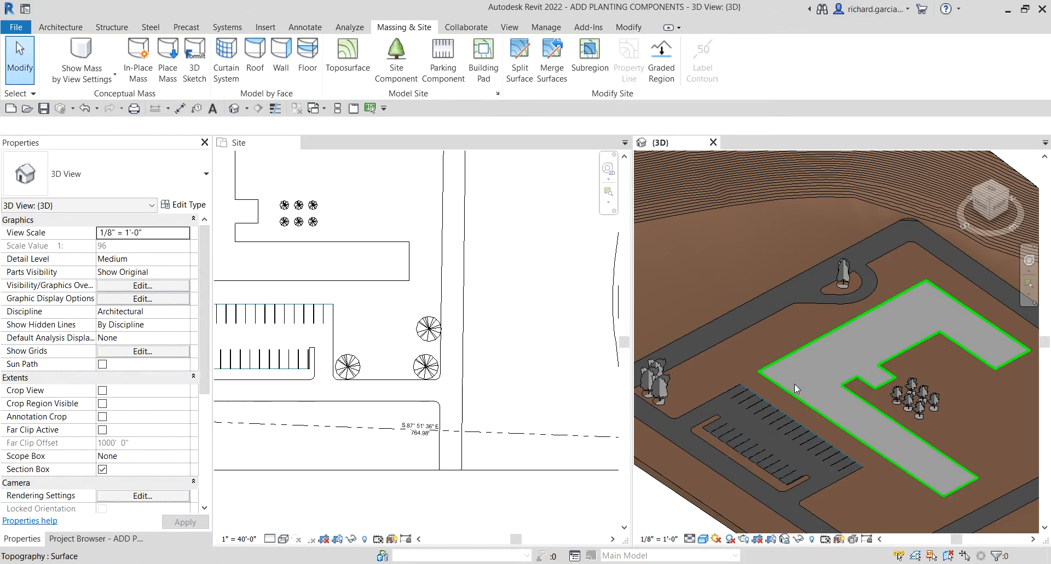
pyautogui.moveTo(829, 411); pyautogui.dragTo(796, 378, button='middle')
pyautogui.keyDown('shift'); pyautogui.moveTo(783, 427); pyautogui.dragTo(860, 424, button='middle'); pyautogui.keyUp('shift')
pyautogui.scroll(-5, 456, 357)
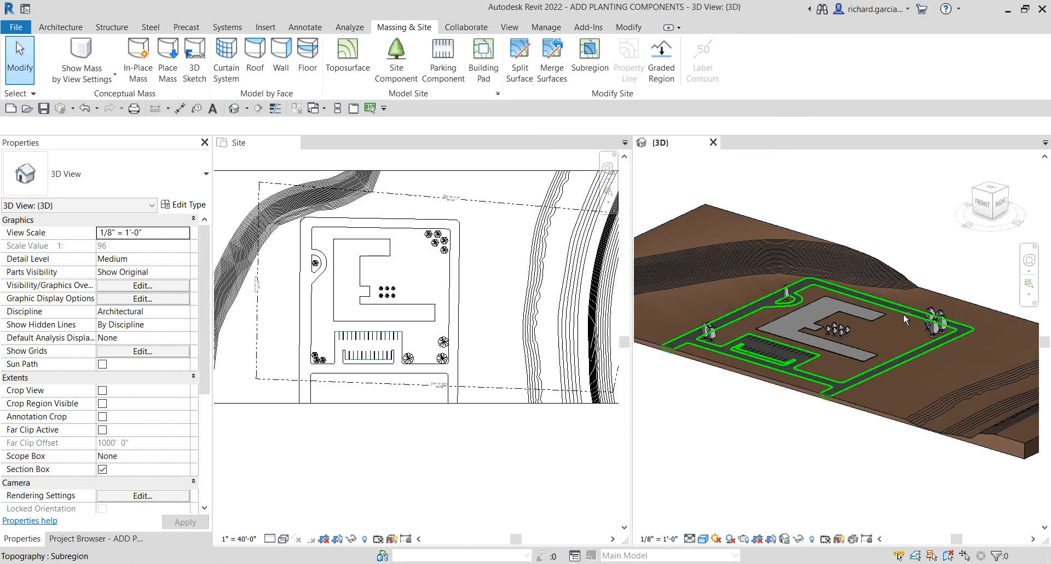
pyautogui.keyDown('shift'); pyautogui.moveTo(903, 313); pyautogui.dragTo(918, 278, button='middle'); pyautogui.keyUp('shift')
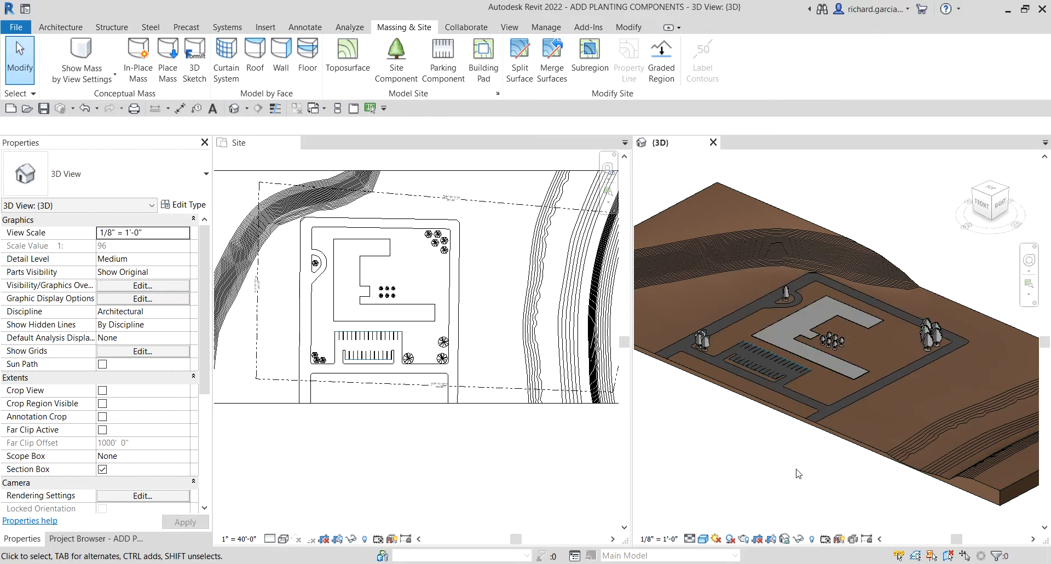
pyautogui.click(813, 541)
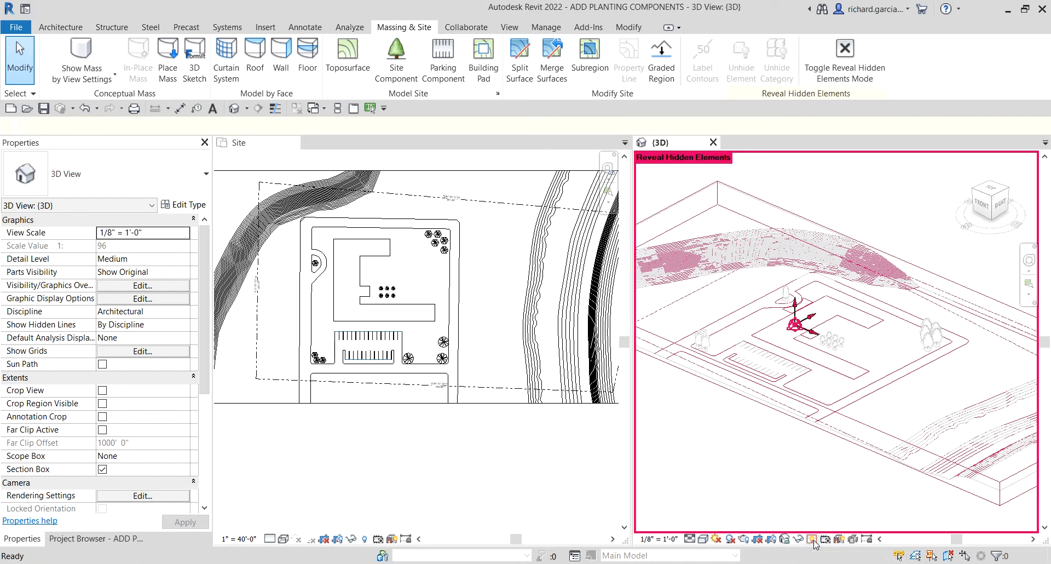
pyautogui.click(949, 282)
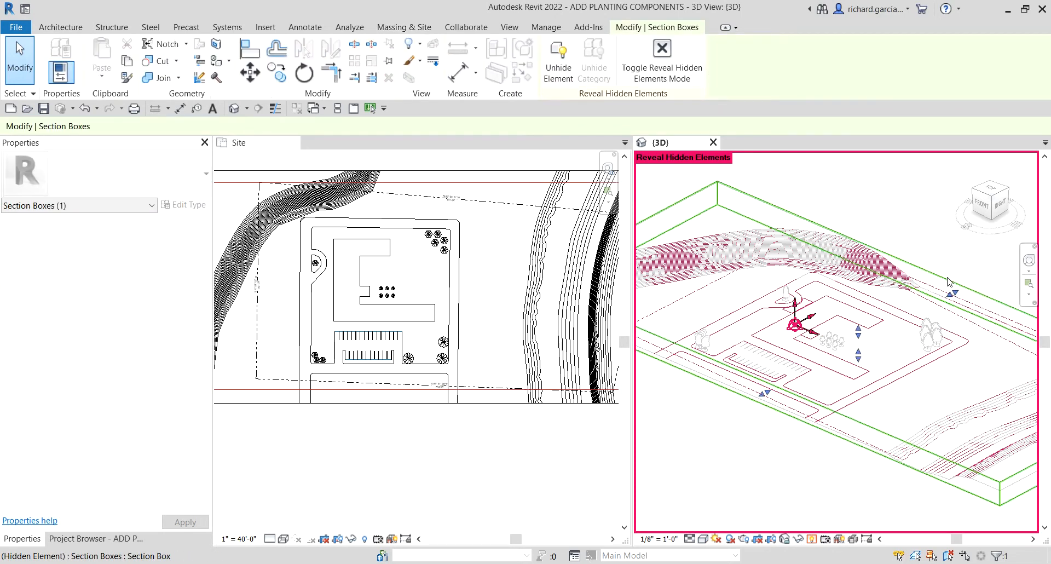
pyautogui.click(559, 71)
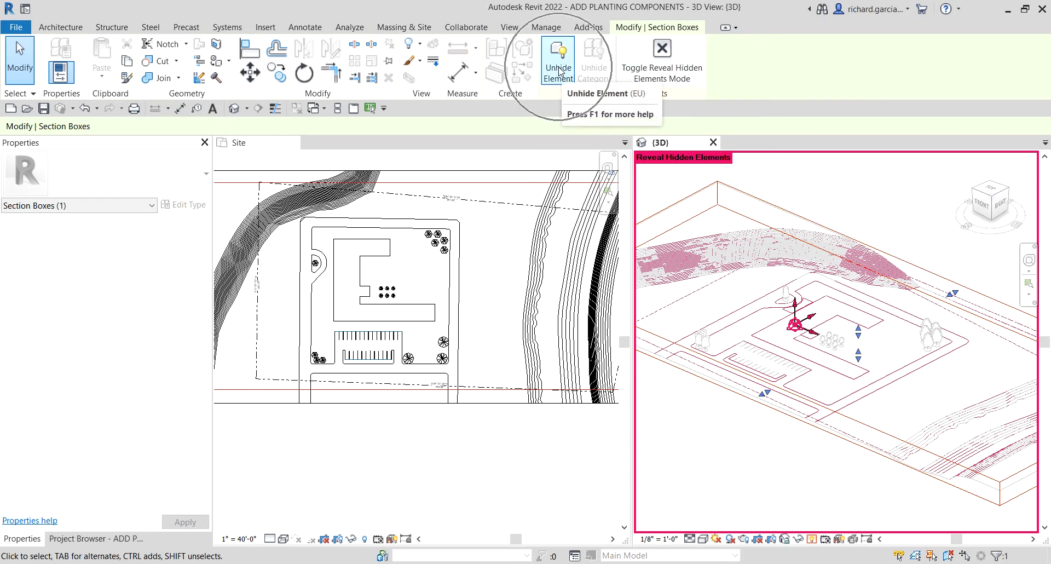
pyautogui.click(654, 59)
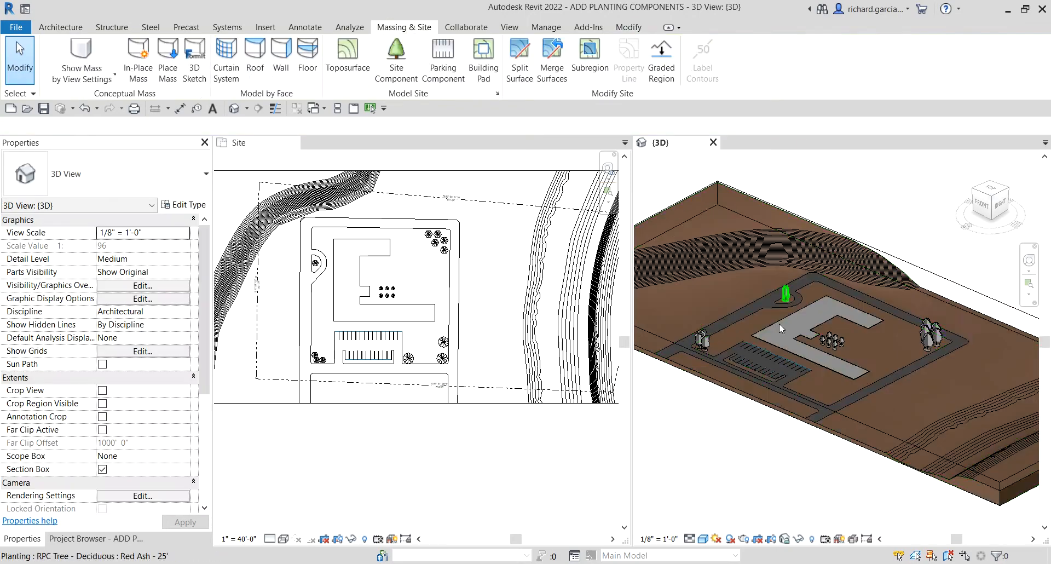
# Raise the section box's top face above the tallest trees in the 3D view and check the complete tree groups.
pyautogui.click(850, 419)
pyautogui.keyDown('shift'); pyautogui.moveTo(849, 419); pyautogui.dragTo(863, 349, button='middle'); pyautogui.keyUp('shift')
pyautogui.moveTo(861, 316); pyautogui.dragTo(861, 283)
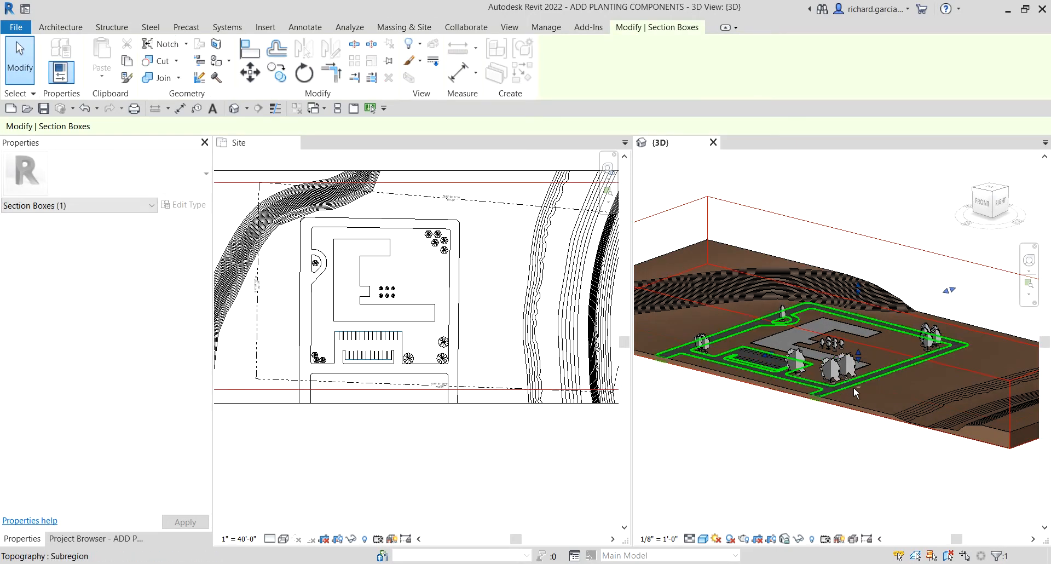
pyautogui.keyDown('shift'); pyautogui.moveTo(855, 394); pyautogui.dragTo(862, 329, button='middle'); pyautogui.keyUp('shift')
pyautogui.scroll(3, 861, 328)
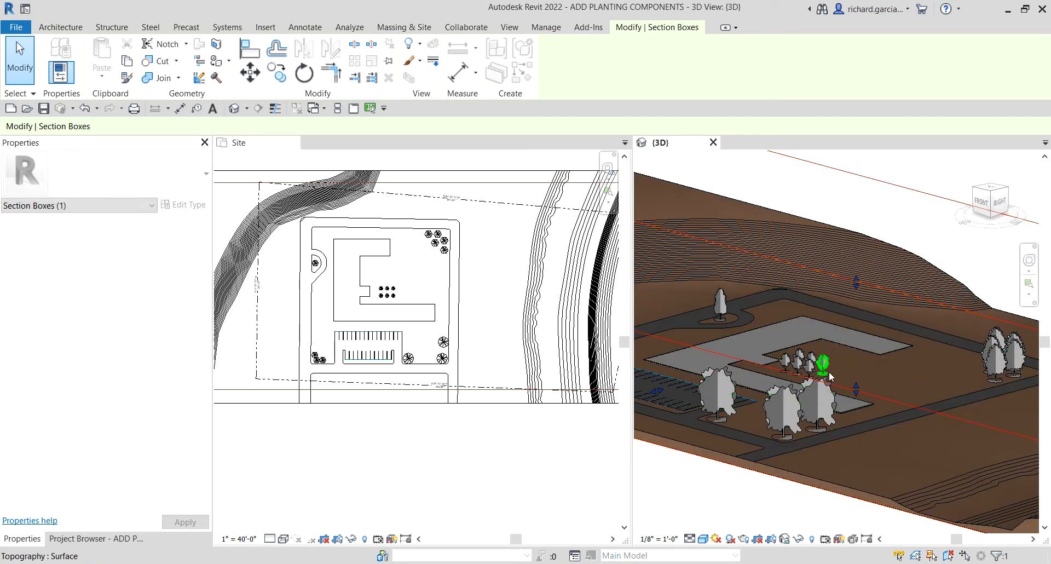
pyautogui.scroll(-5, 797, 387)
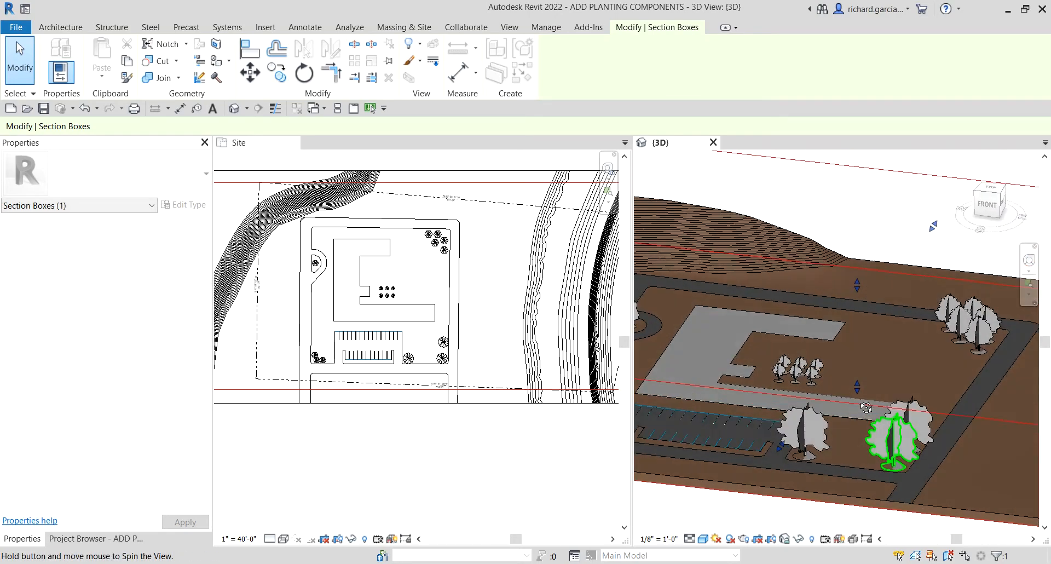
pyautogui.scroll(-1, 790, 386)
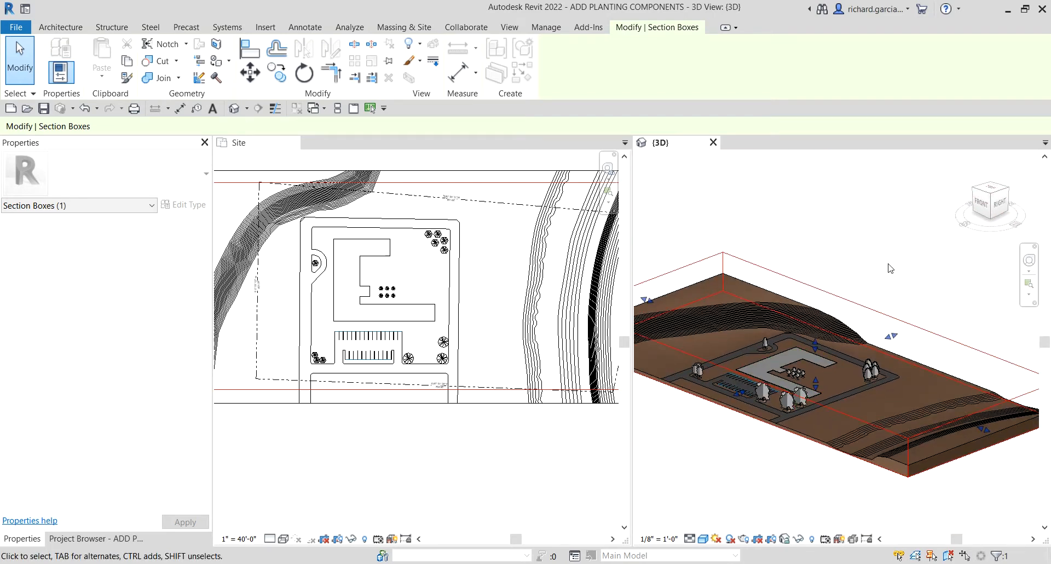
pyautogui.click(922, 287)
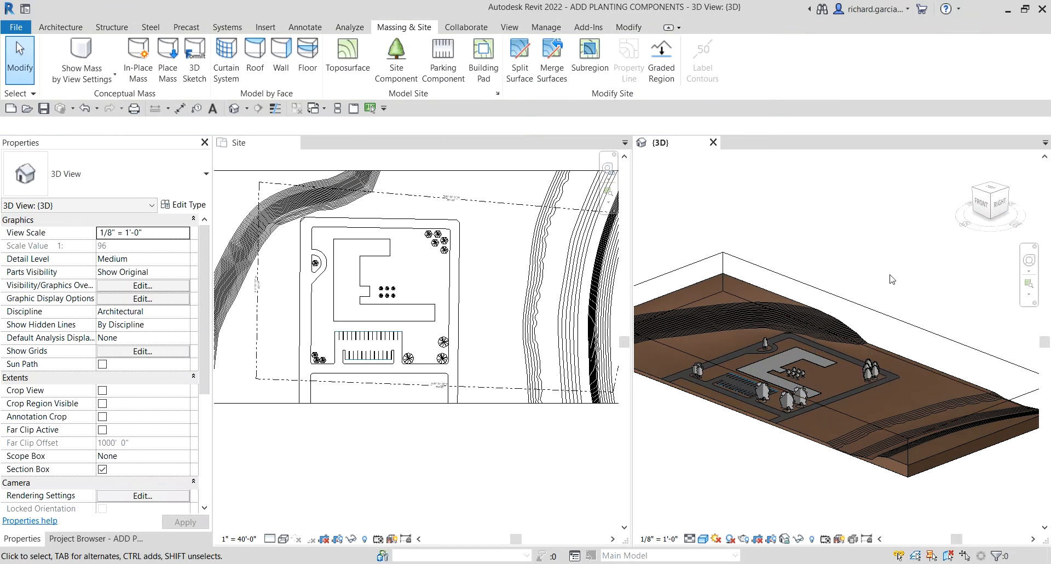
# Hide the section box in the 3D view.
pyautogui.click(882, 313)
pyautogui.rightClick(882, 313)
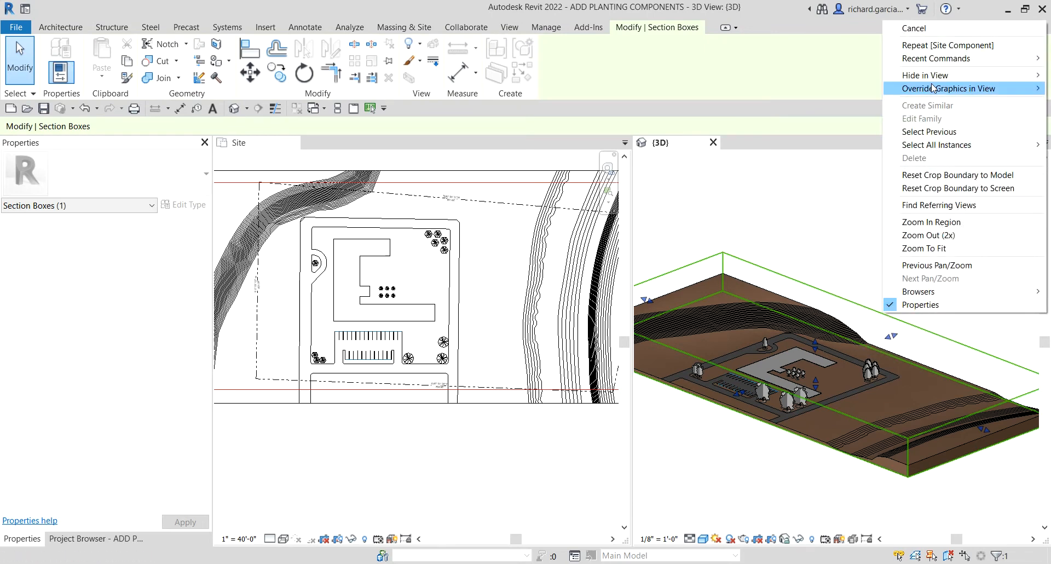
pyautogui.moveTo(932, 80)
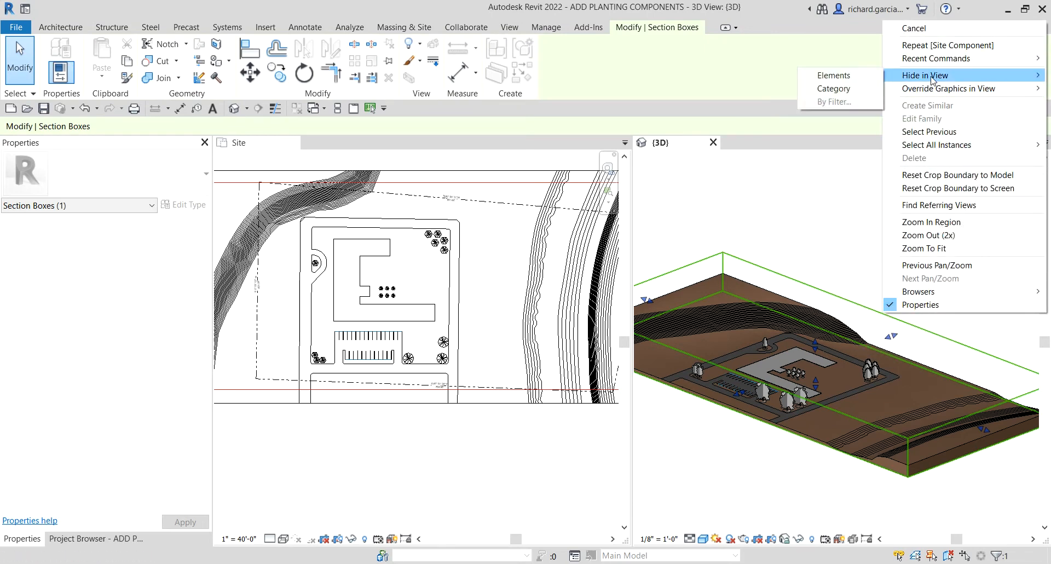
pyautogui.click(853, 81)
# Set the 3D view's visual style to Realistic and view the planted trees across the site.
pyautogui.moveTo(887, 346)
pyautogui.keyDown('shift'); pyautogui.mouseDown(button='middle')
pyautogui.moveTo(846, 414)
pyautogui.moveTo(805, 391)
pyautogui.moveTo(876, 361)
pyautogui.mouseUp(button='middle'); pyautogui.keyUp('shift')
pyautogui.scroll(4, 800, 370)
pyautogui.moveTo(906, 368); pyautogui.dragTo(847, 405, button='middle')
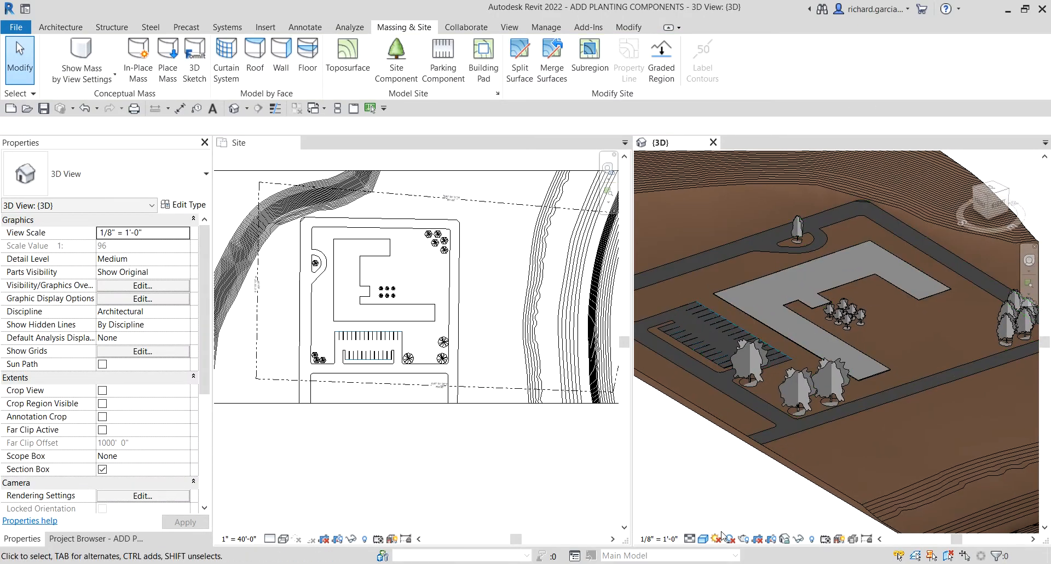
pyautogui.click(704, 540)
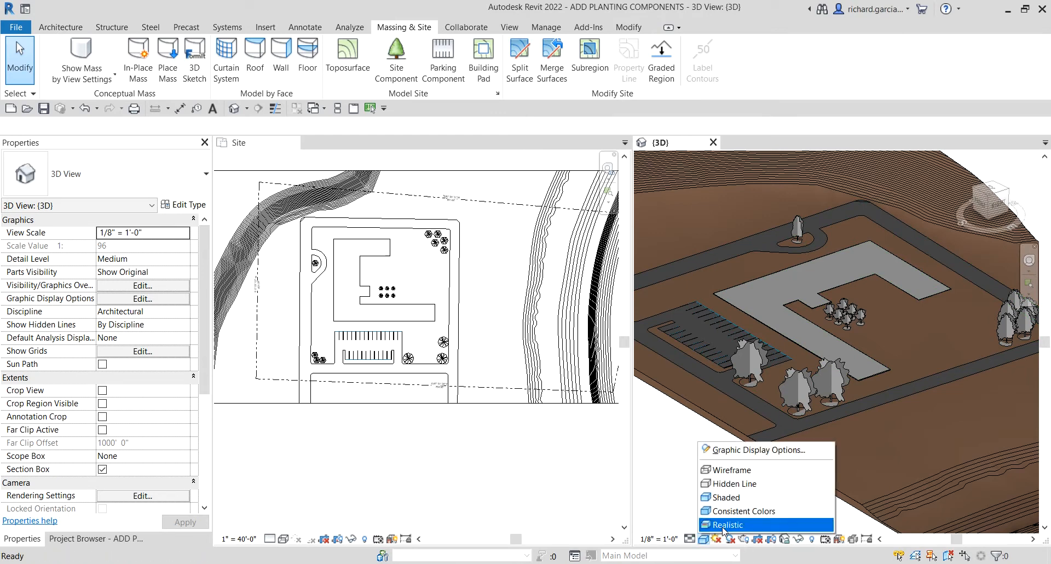
pyautogui.click(723, 526)
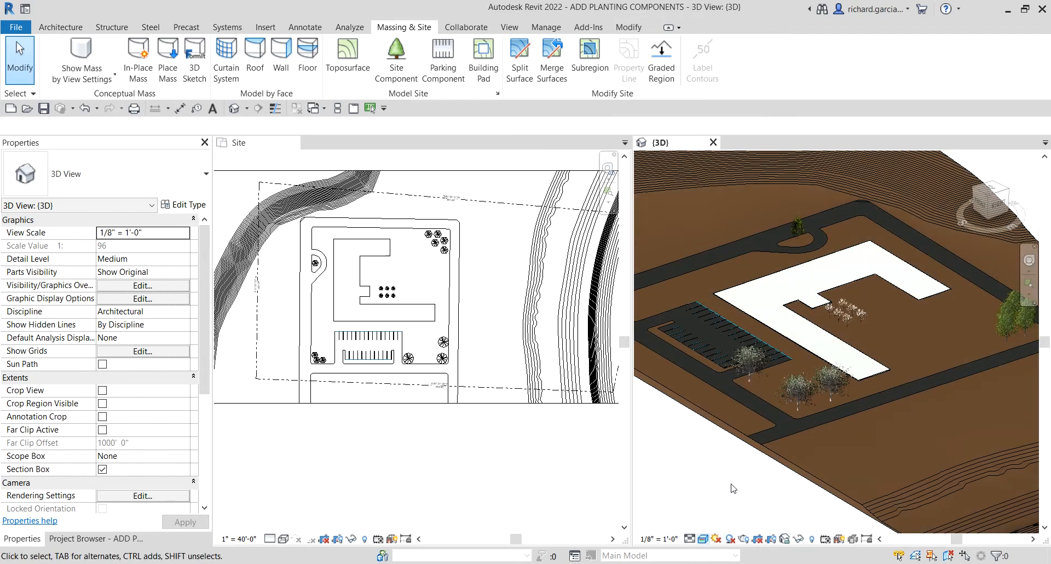
pyautogui.keyDown('shift'); pyautogui.moveTo(820, 459); pyautogui.dragTo(775, 415, button='middle'); pyautogui.keyUp('shift')
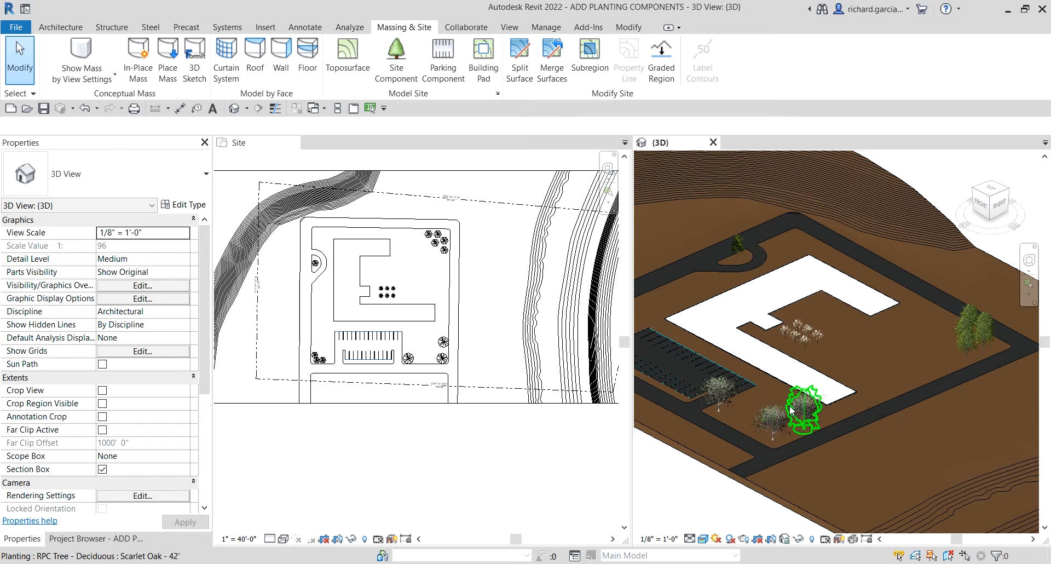
pyautogui.scroll(-4, 775, 415)
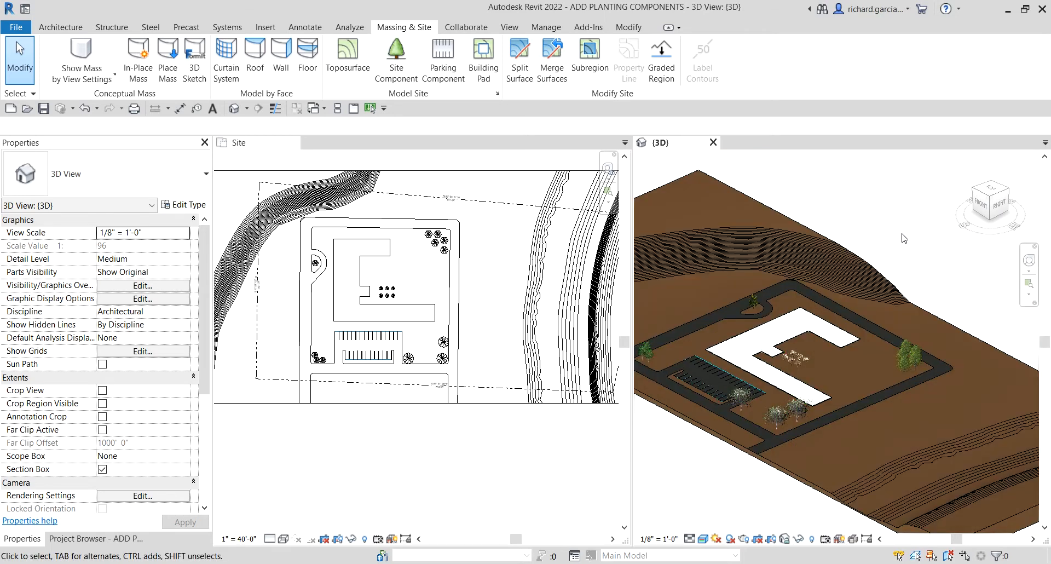
pyautogui.keyDown('shift'); pyautogui.moveTo(915, 242); pyautogui.dragTo(909, 239, button='middle'); pyautogui.keyUp('shift')
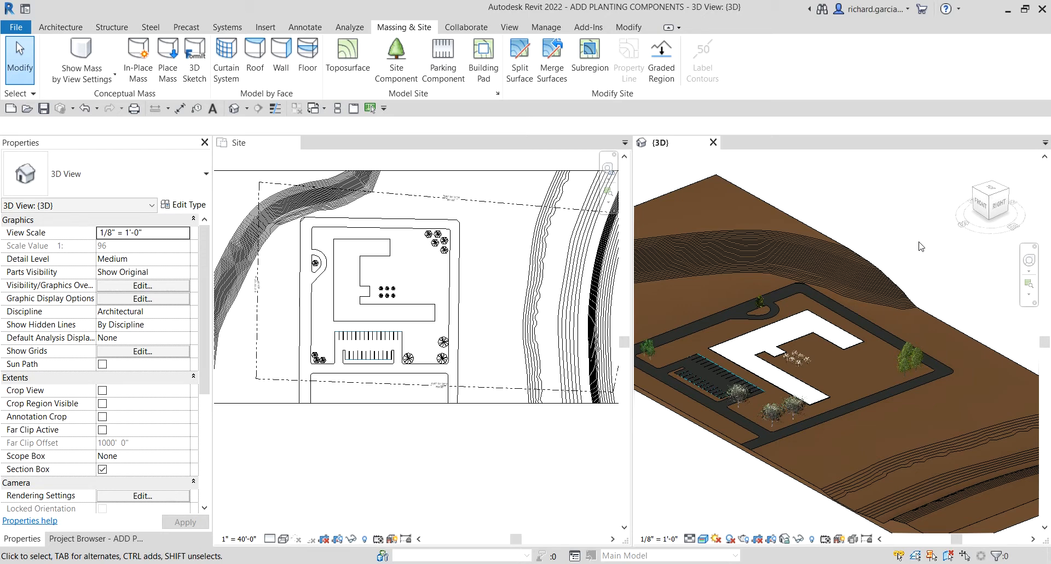
# Start a new schedule from the project's schedules and quantities and choose the Planting category.
pyautogui.click(96, 538)
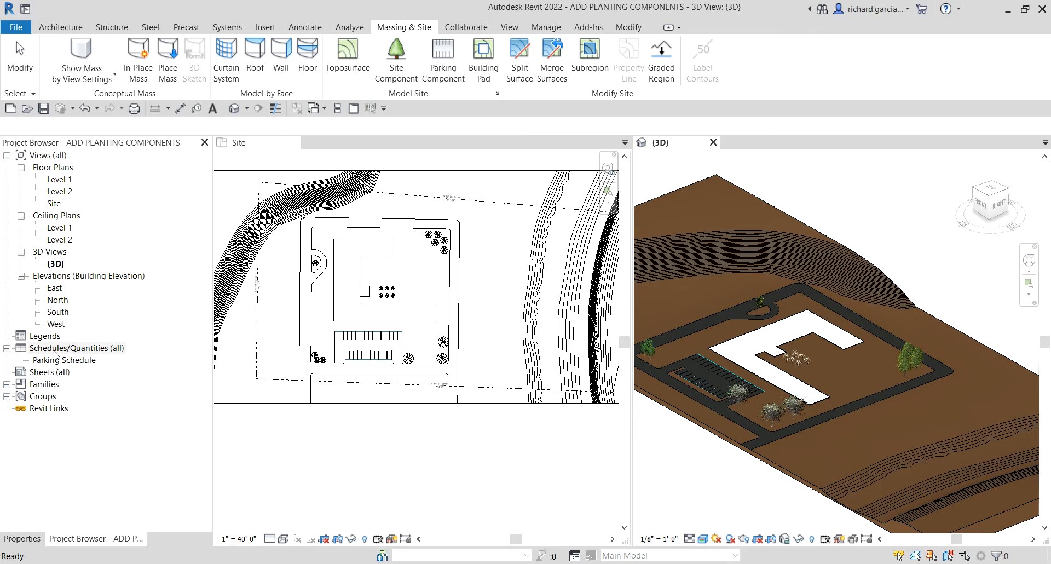
pyautogui.rightClick(54, 352)
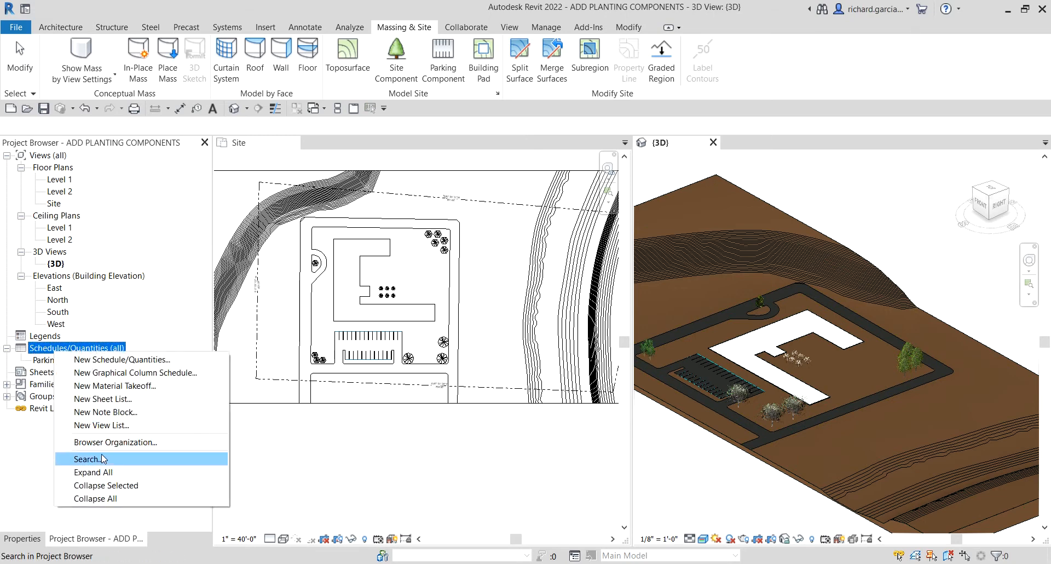
pyautogui.click(120, 361)
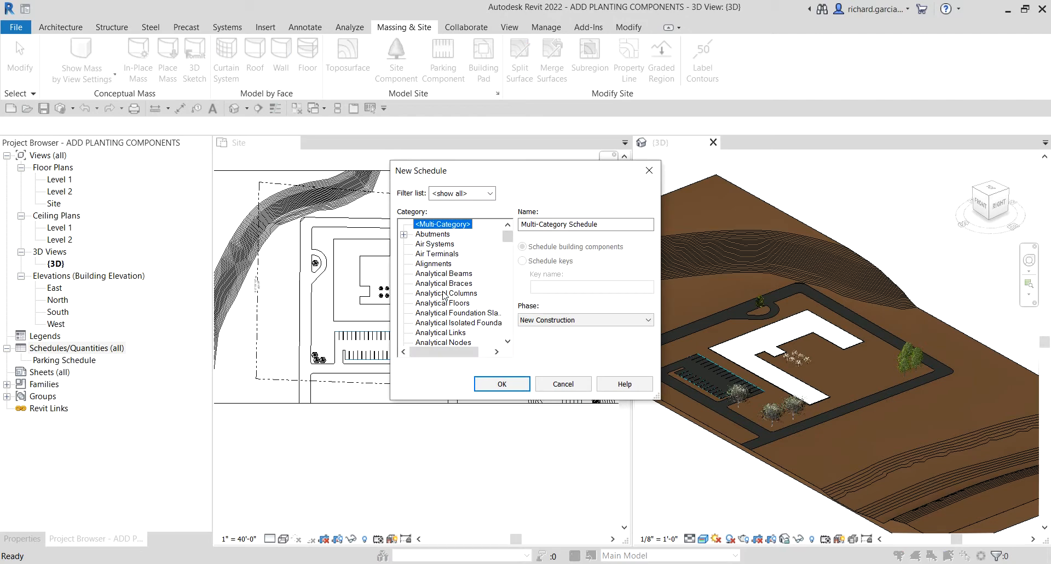
pyautogui.click(446, 293)
pyautogui.press('p')
pyautogui.scroll(-4, 446, 295)
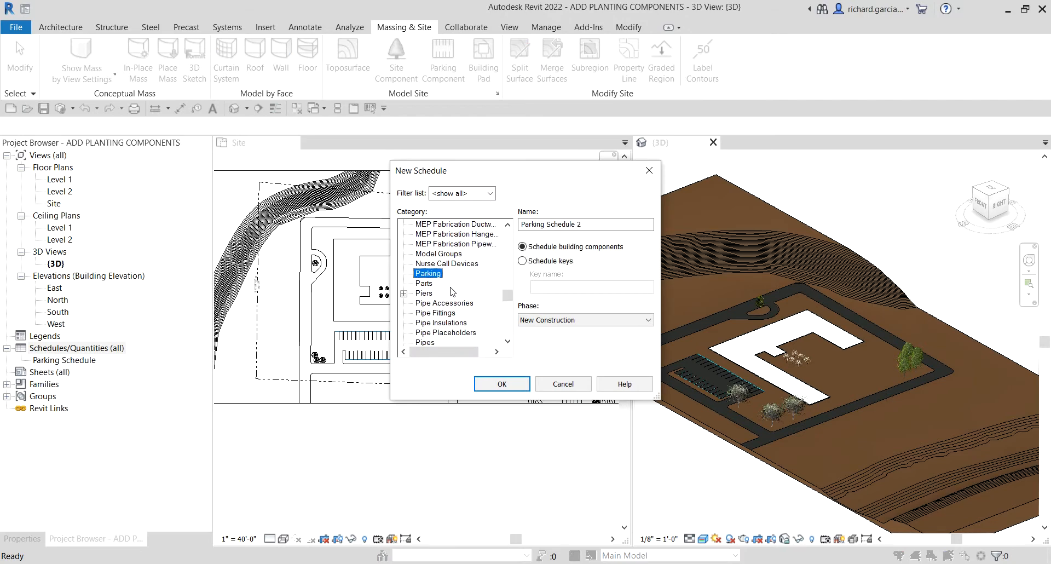
pyautogui.click(432, 304)
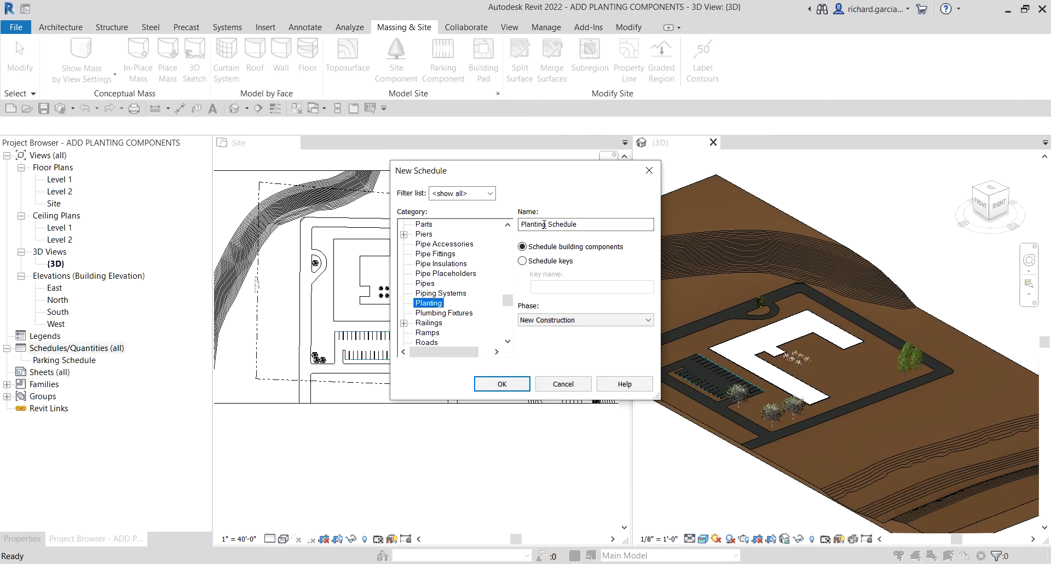
# Name the new planting schedule Landscape Schedule and proceed to its properties.
pyautogui.click(543, 224)
pyautogui.moveTo(543, 225); pyautogui.dragTo(477, 222)
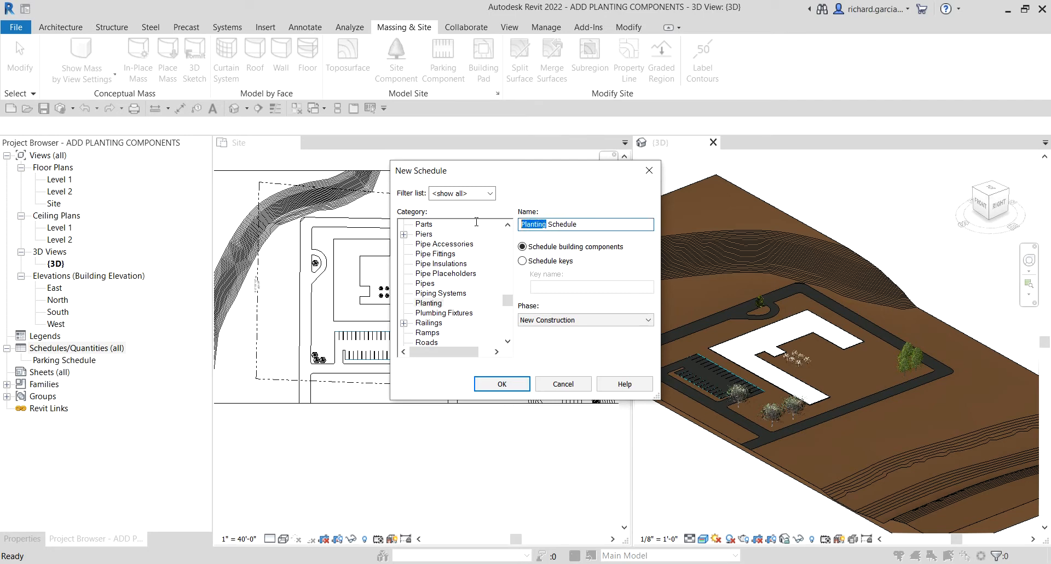
pyautogui.write('Landscape')
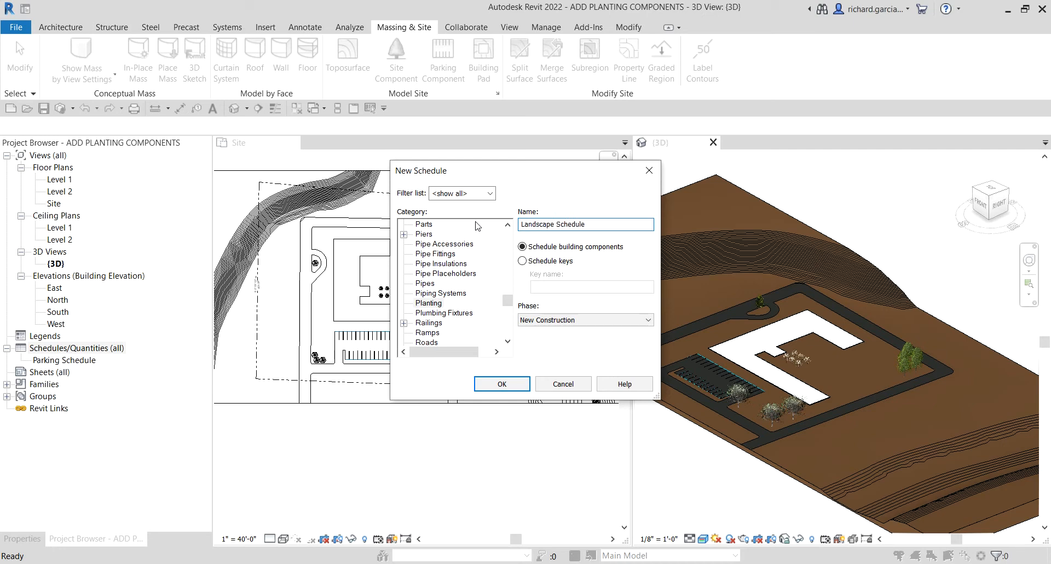
pyautogui.click(502, 384)
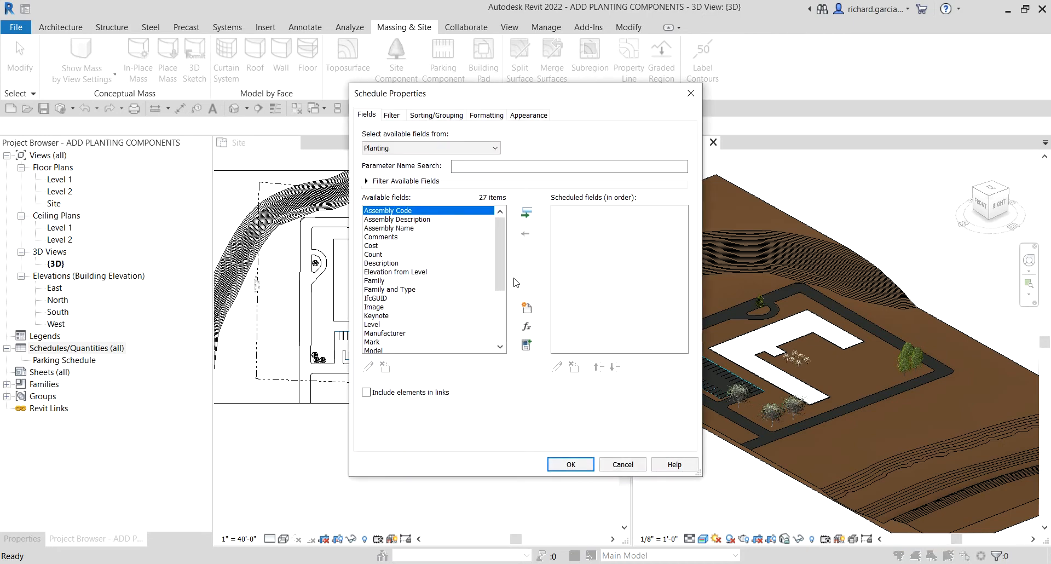
# Add the Type and Count fields to the schedule, in that order.
pyautogui.click(389, 281)
pyautogui.scroll(-3, 421, 318)
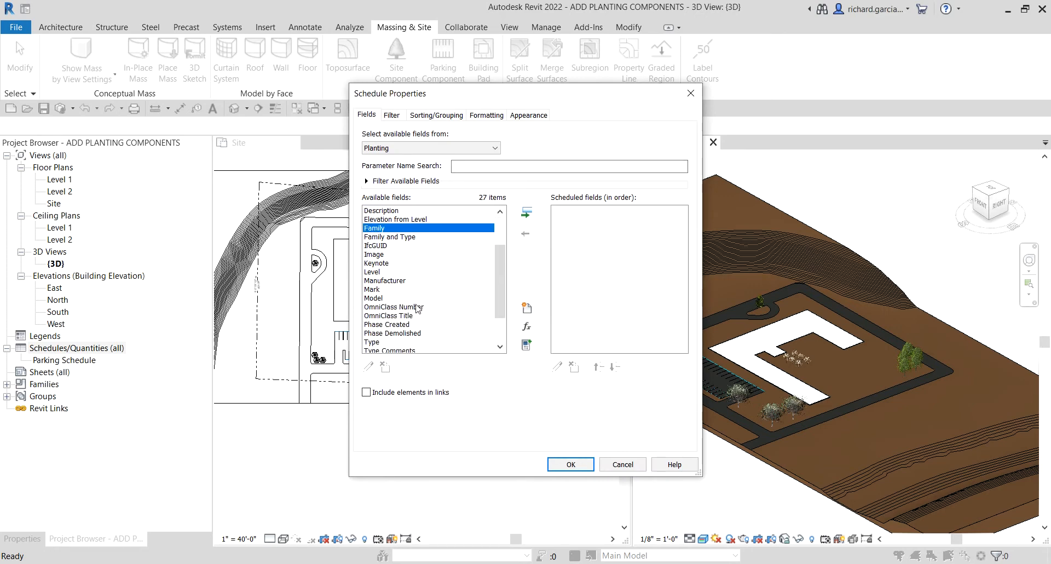
pyautogui.doubleClick(376, 316)
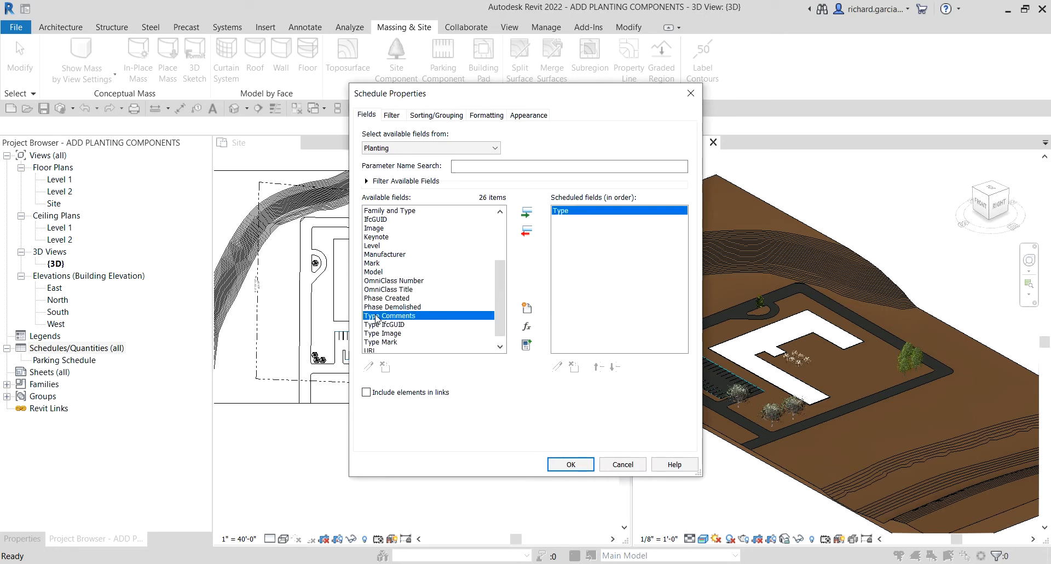
pyautogui.scroll(2, 400, 251)
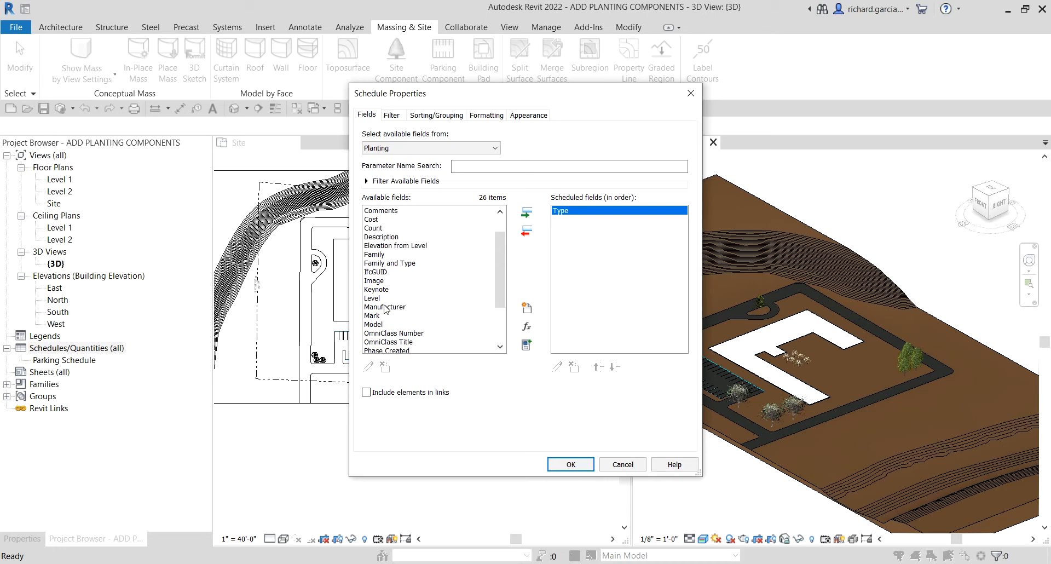
pyautogui.click(377, 229)
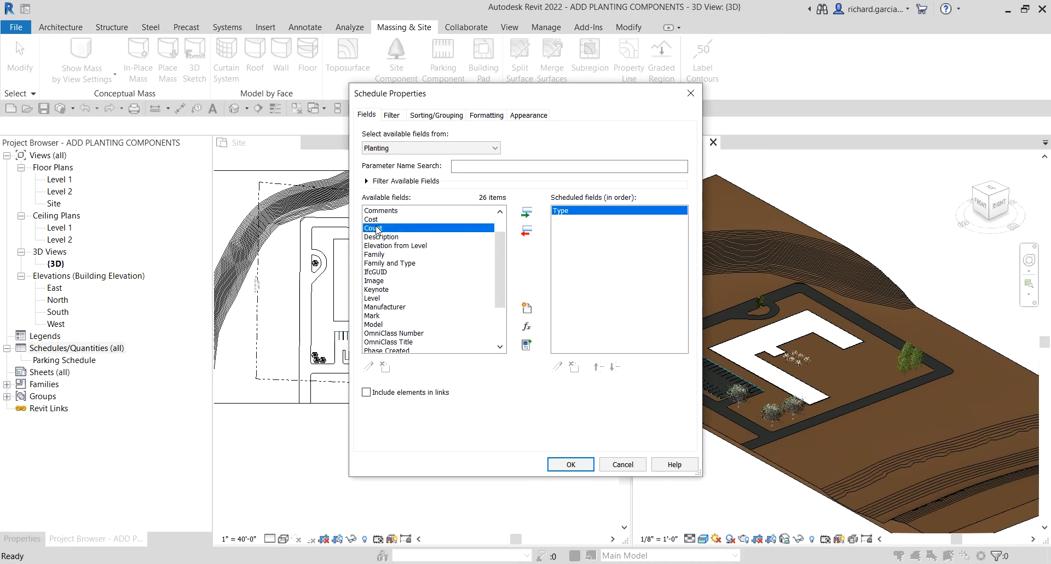
pyautogui.doubleClick(377, 229)
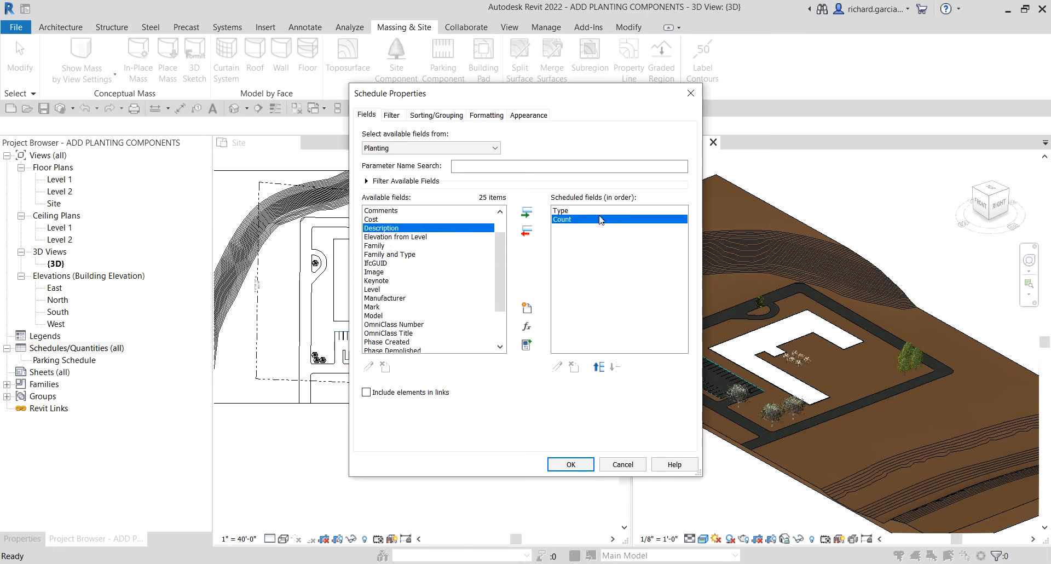
# Sort the schedule by Type in ascending order and turn off itemizing every instance.
pyautogui.press('ctrl')
pyautogui.click(425, 117)
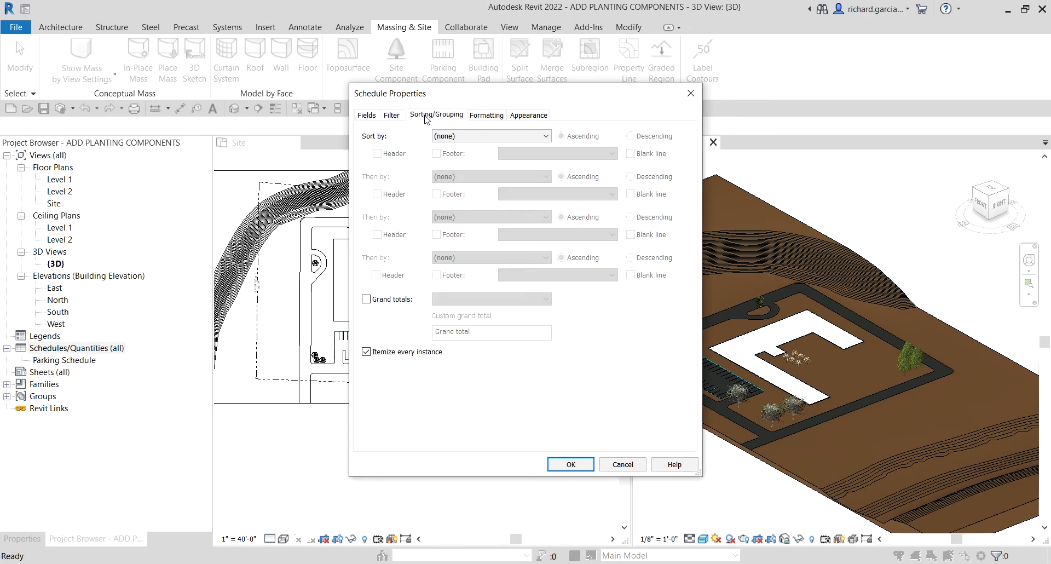
pyautogui.press('ctrl')
pyautogui.press('ctrl')
pyautogui.click(454, 136)
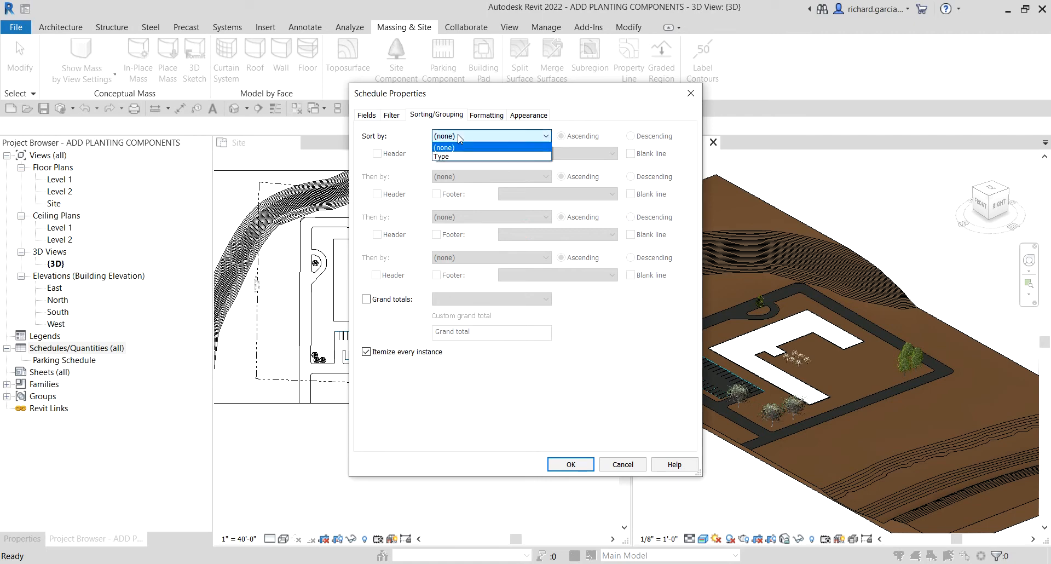
pyautogui.press('ctrl')
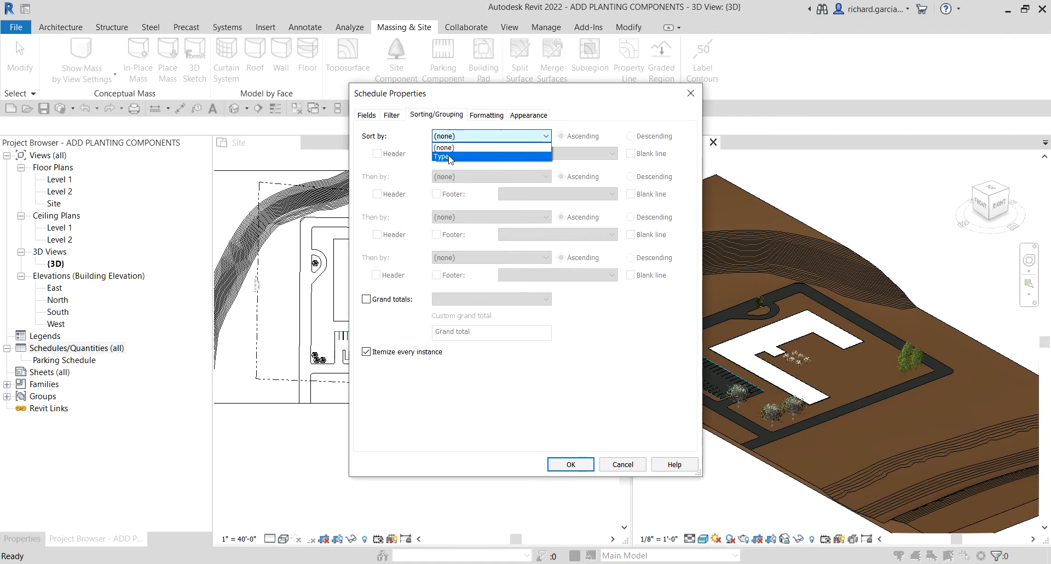
pyautogui.click(441, 156)
pyautogui.press('ctrl')
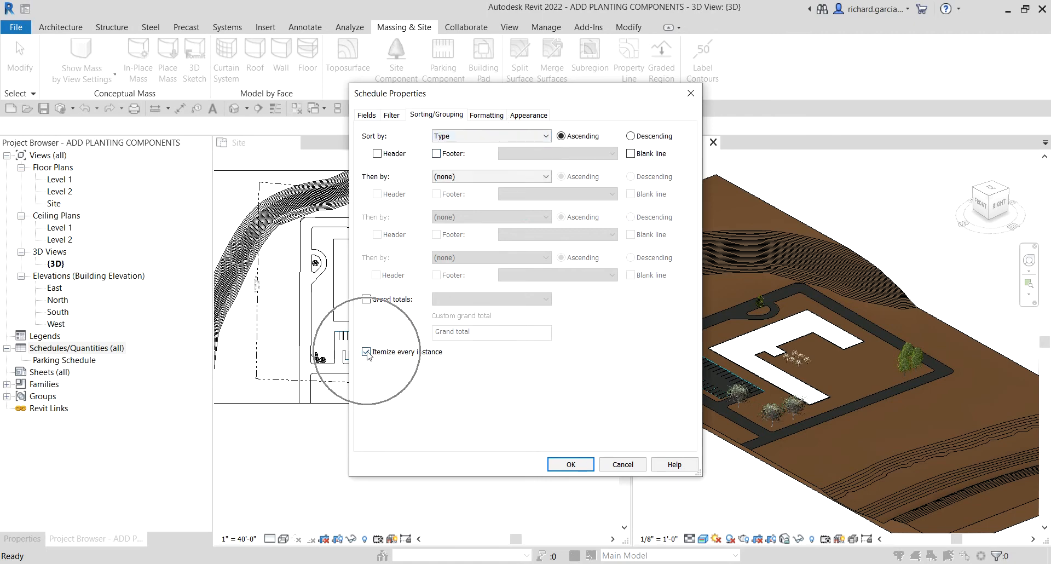
pyautogui.press('ctrl')
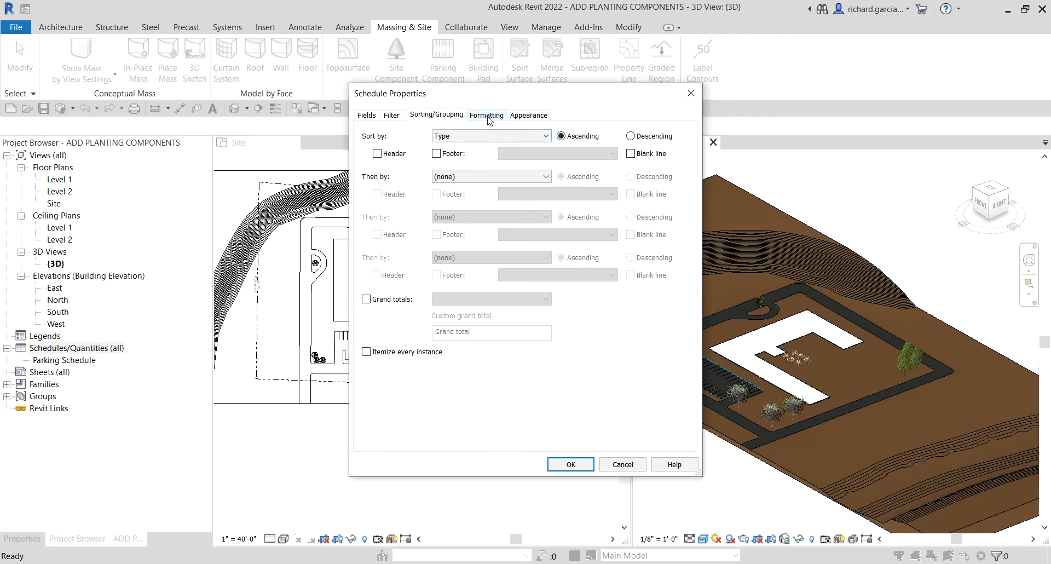
# Change the Type field's heading to Plant Name and generate the schedule.
pyautogui.click(492, 116)
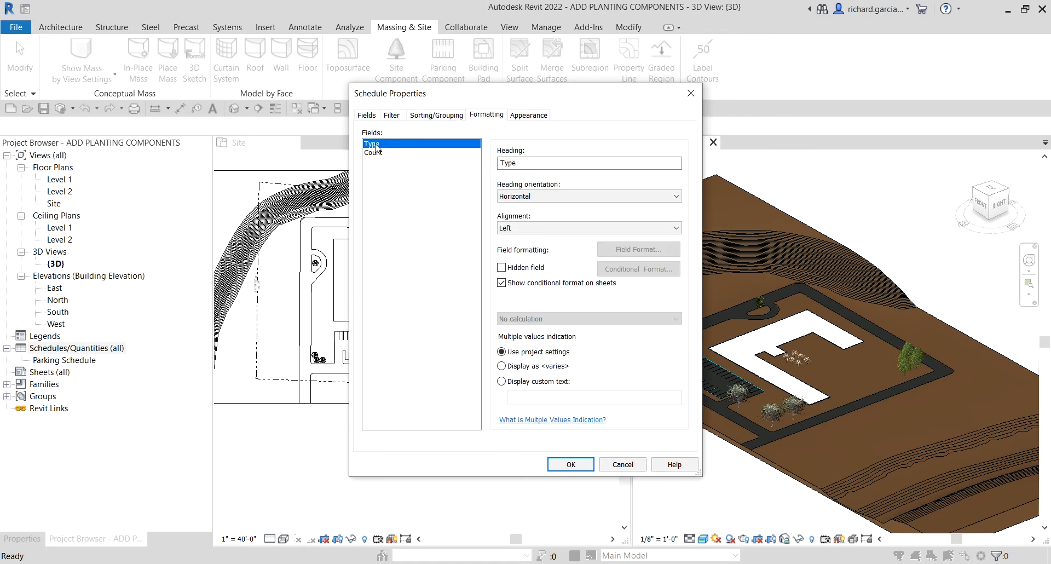
pyautogui.press('ctrl')
pyautogui.click(522, 162)
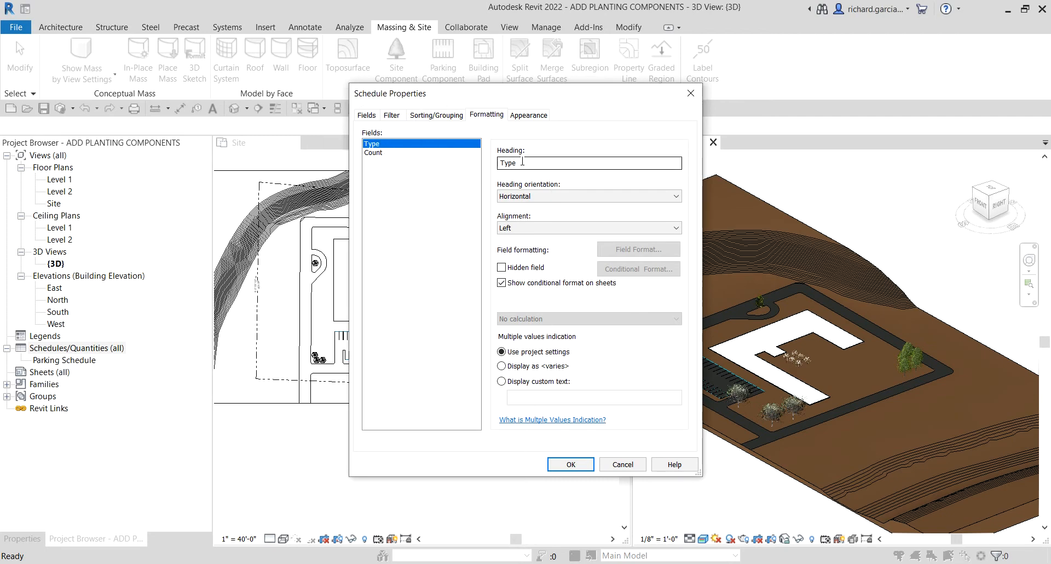
pyautogui.press('ctrl')
pyautogui.moveTo(523, 163); pyautogui.dragTo(497, 165)
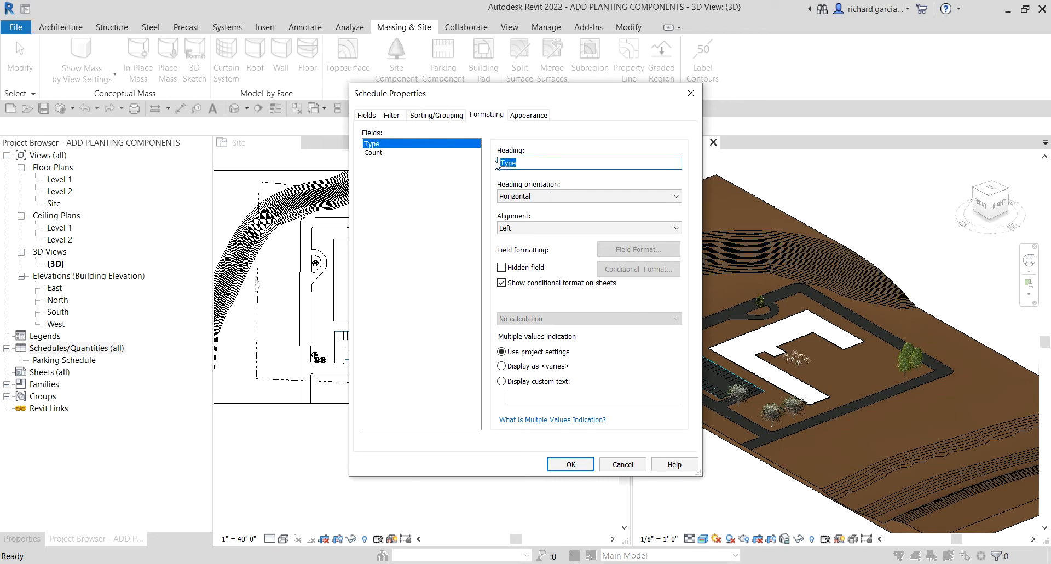
pyautogui.write('PLant Name')
pyautogui.click(571, 464)
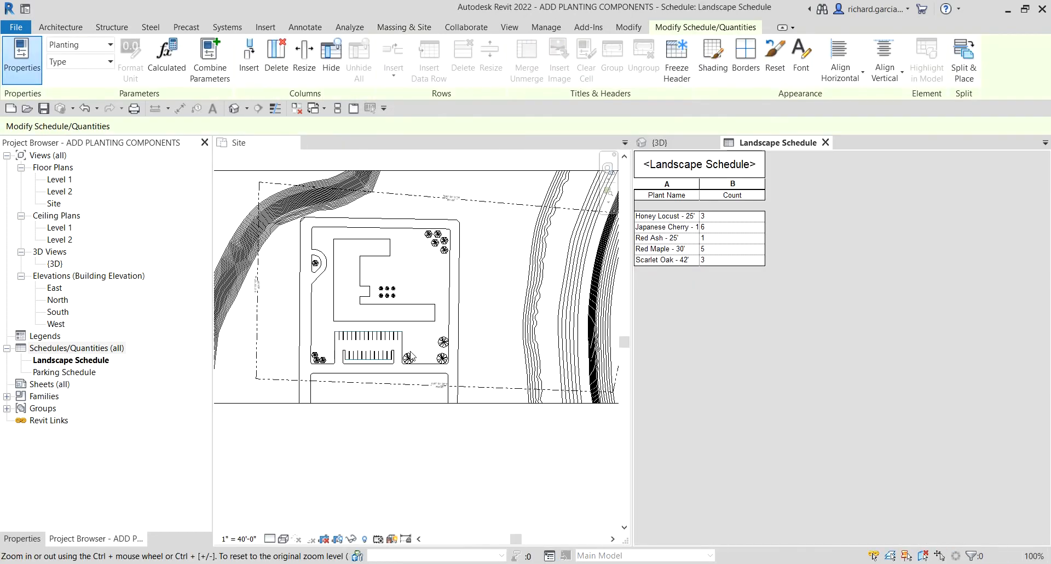
# Widen the schedule's Plant Name column to fit the full names and check the trees in the Site plan.
pyautogui.moveTo(701, 183); pyautogui.dragTo(716, 193)
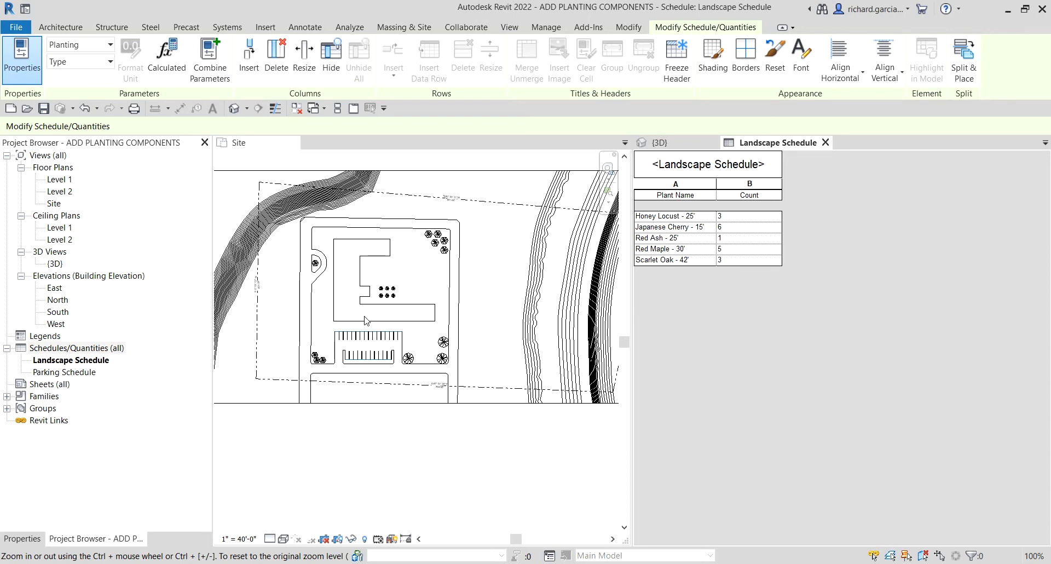
pyautogui.scroll(5, 363, 314)
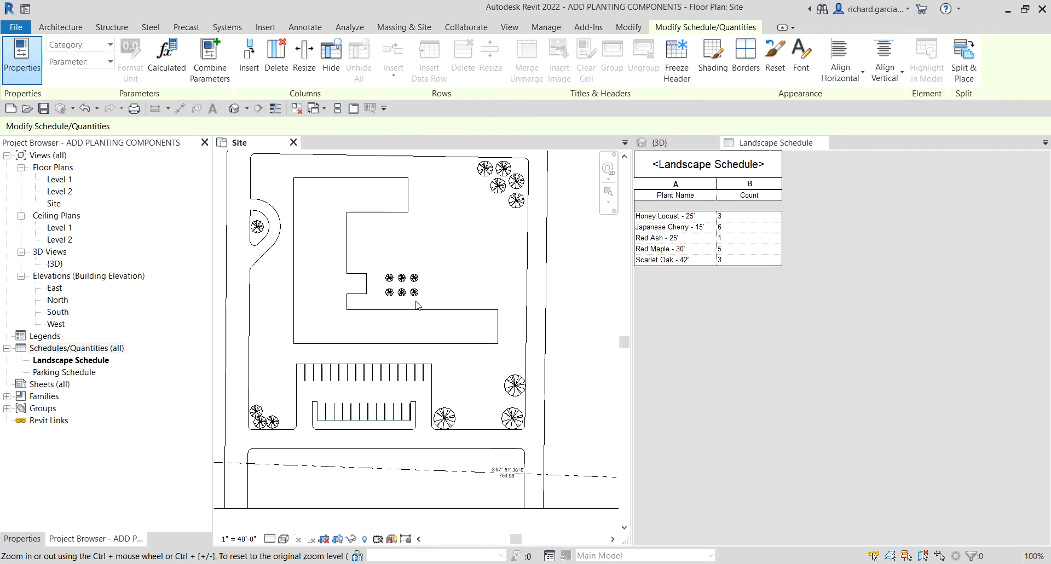
pyautogui.scroll(-2, 430, 326)
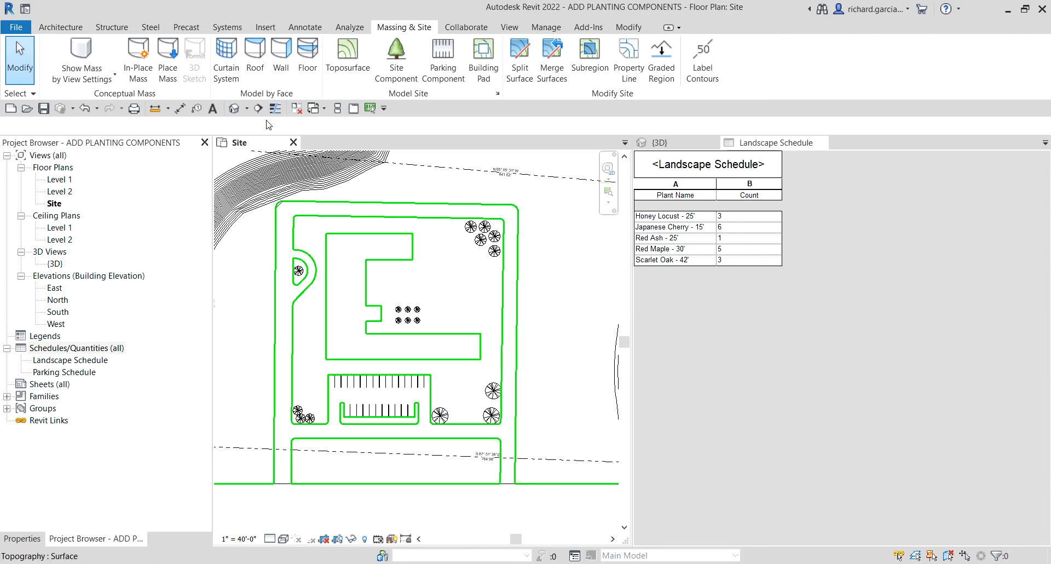
# Tile the Site plan, Landscape Schedule and 3D views, and frame the planted site in the plan.
pyautogui.click(338, 108)
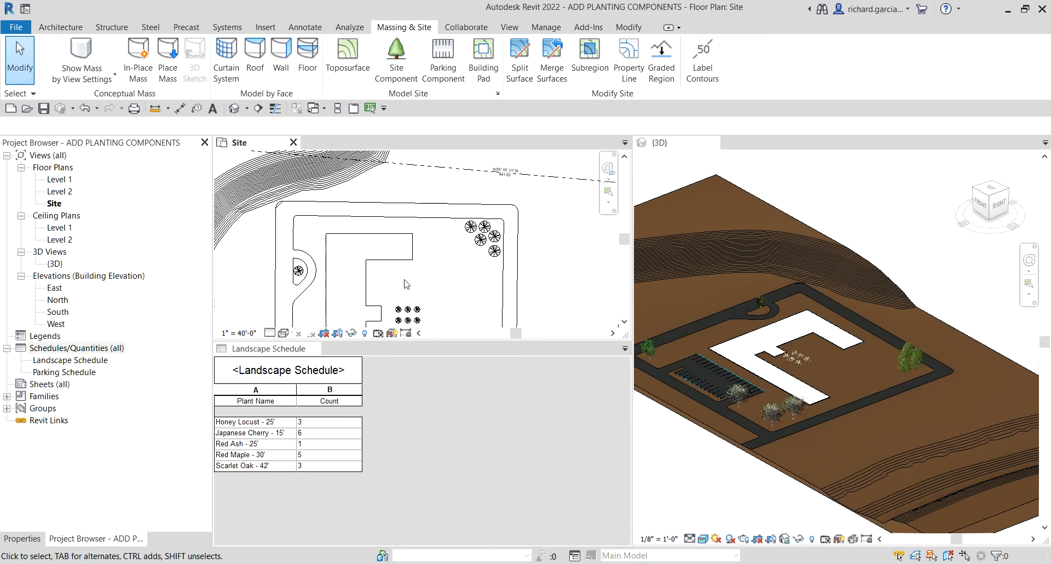
pyautogui.scroll(-2, 411, 277)
pyautogui.moveTo(440, 295); pyautogui.dragTo(428, 230, button='middle')
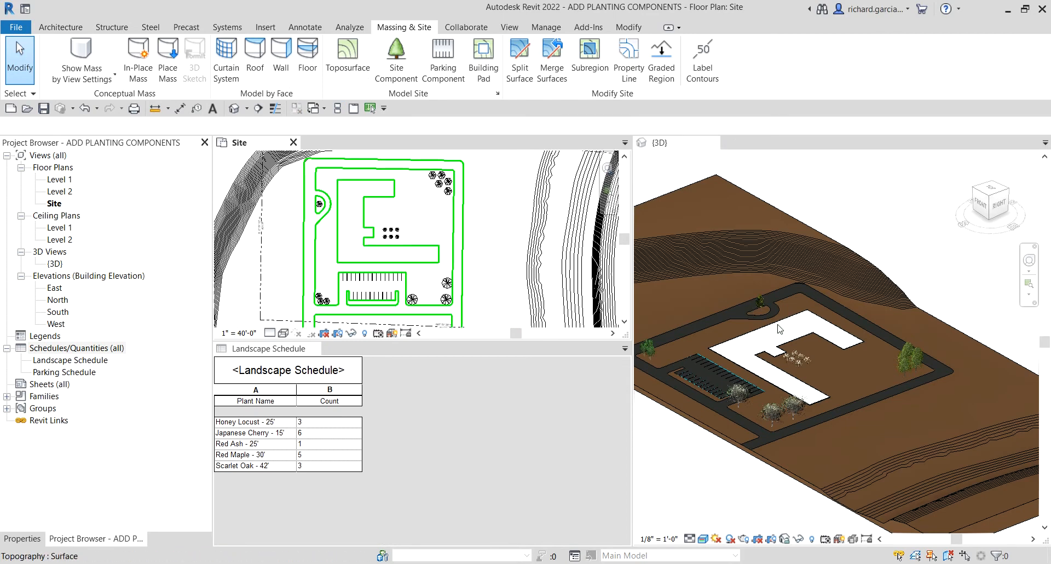
# Orient the 3D view to the top-front-right corner and frame the building, roads and planted trees.
pyautogui.scroll(-3, 786, 323)
pyautogui.scroll(4, 788, 324)
pyautogui.click(809, 326)
pyautogui.scroll(-2, 808, 326)
pyautogui.moveTo(827, 336); pyautogui.dragTo(875, 325, button='middle')
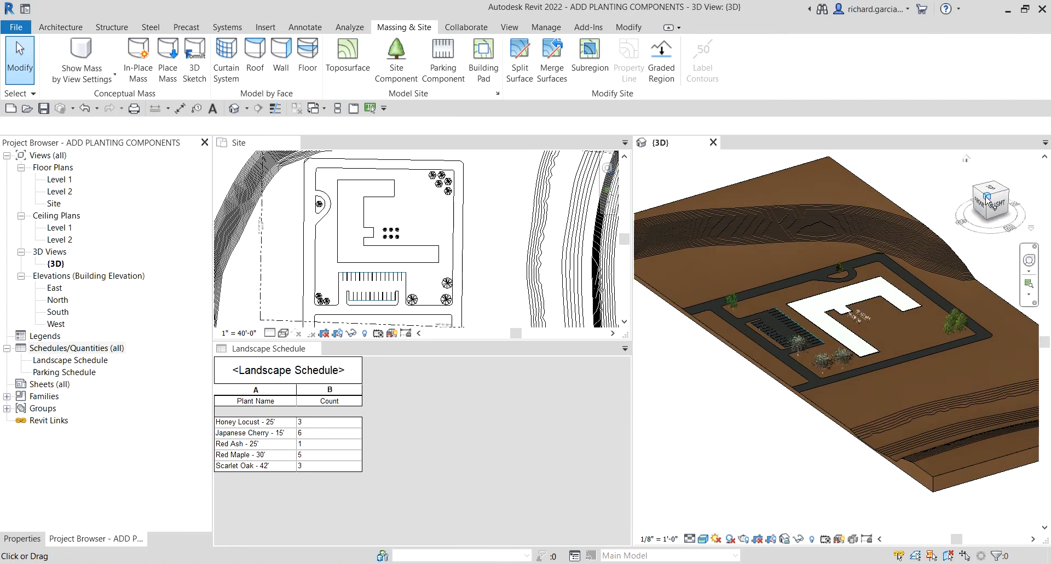
pyautogui.click(987, 196)
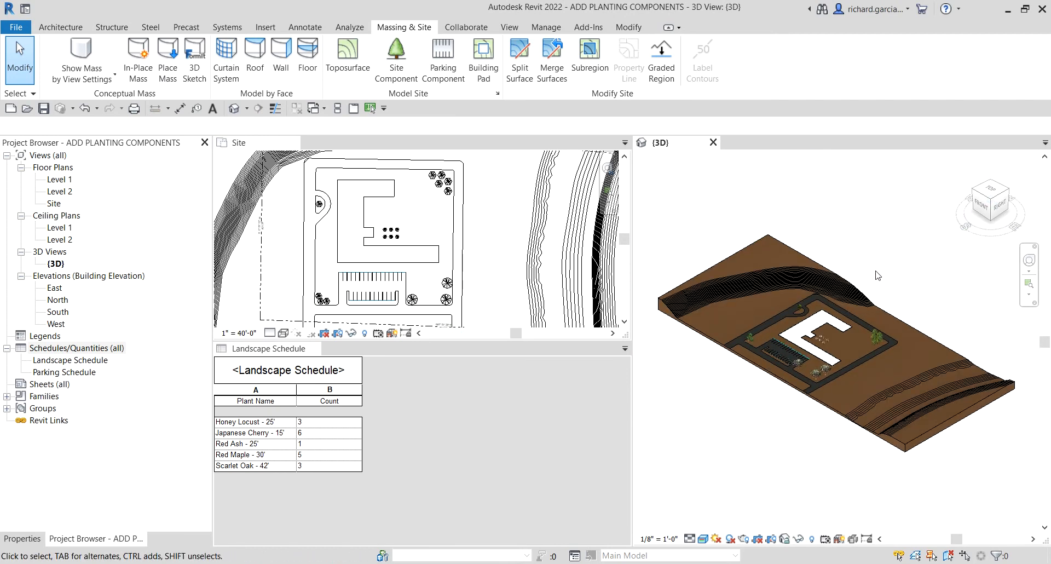
pyautogui.scroll(4, 805, 343)
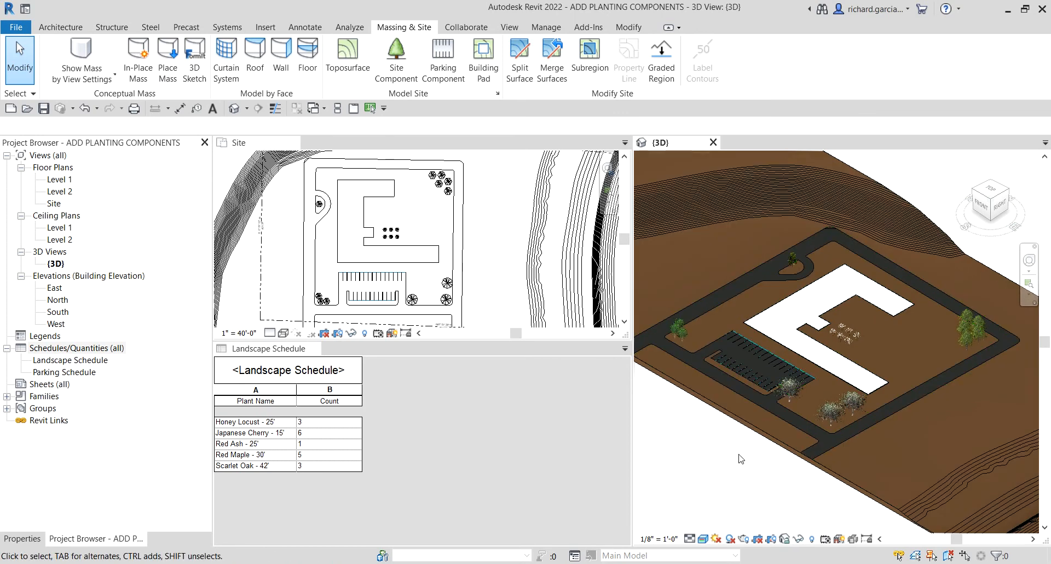